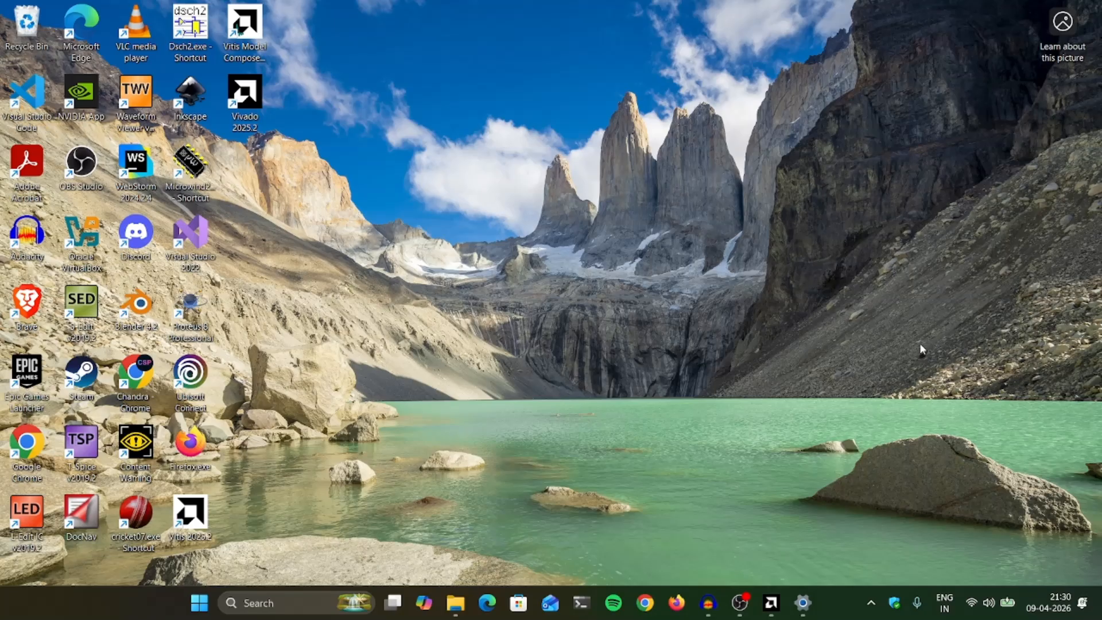
- Switch to Vivado and enable the new Vivado IDE on next launch in the tool settings
left_click(771, 602)
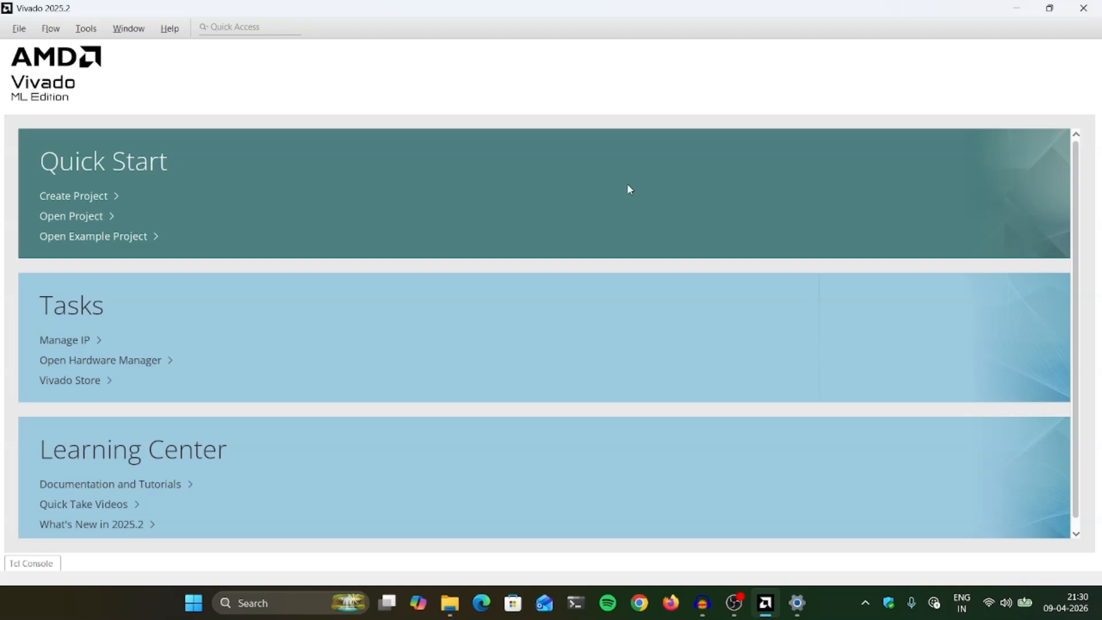
left_click(86, 28)
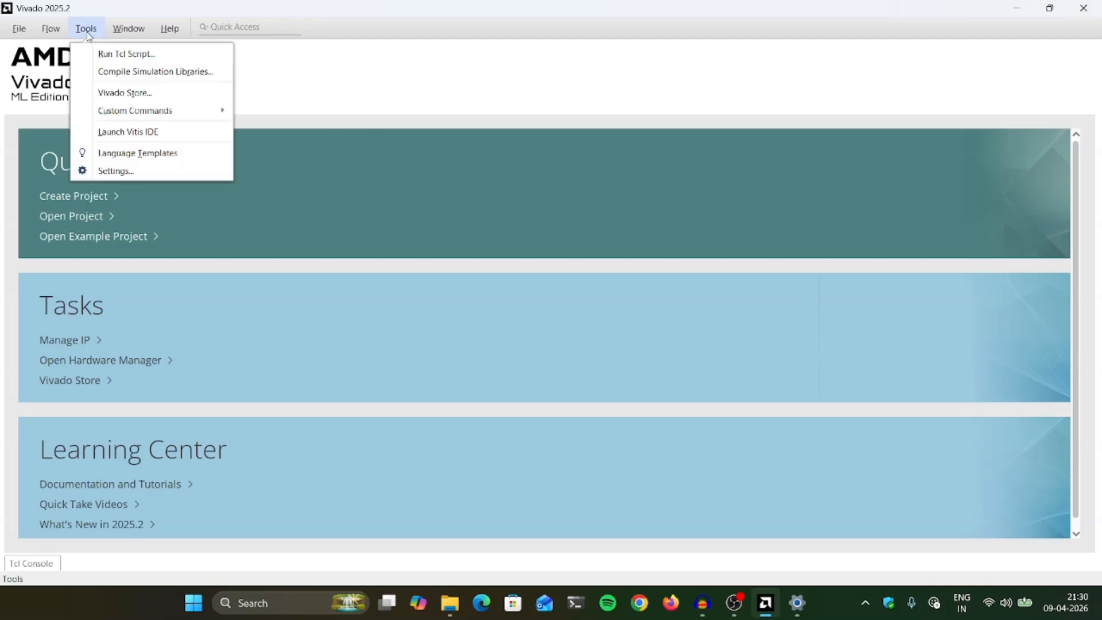
left_click(136, 170)
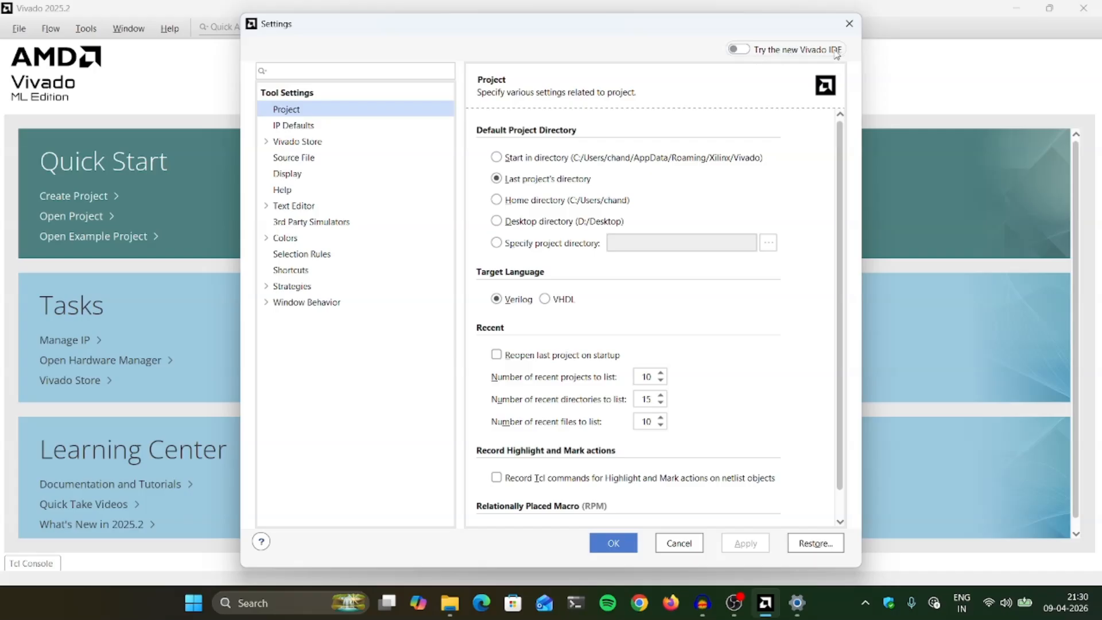
left_click(737, 50)
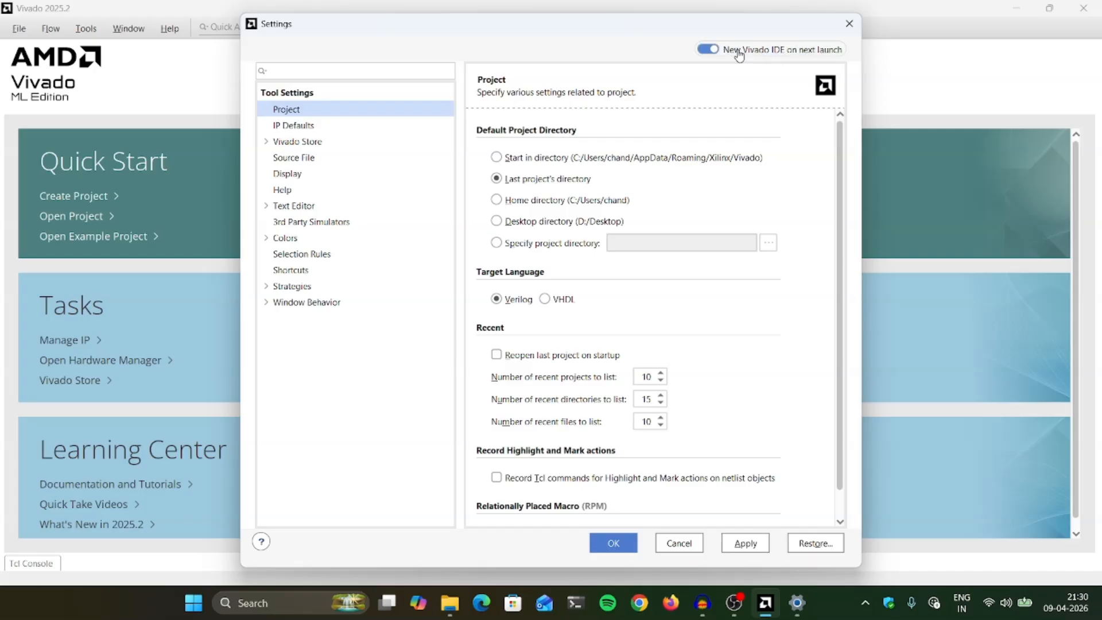
left_click(613, 543)
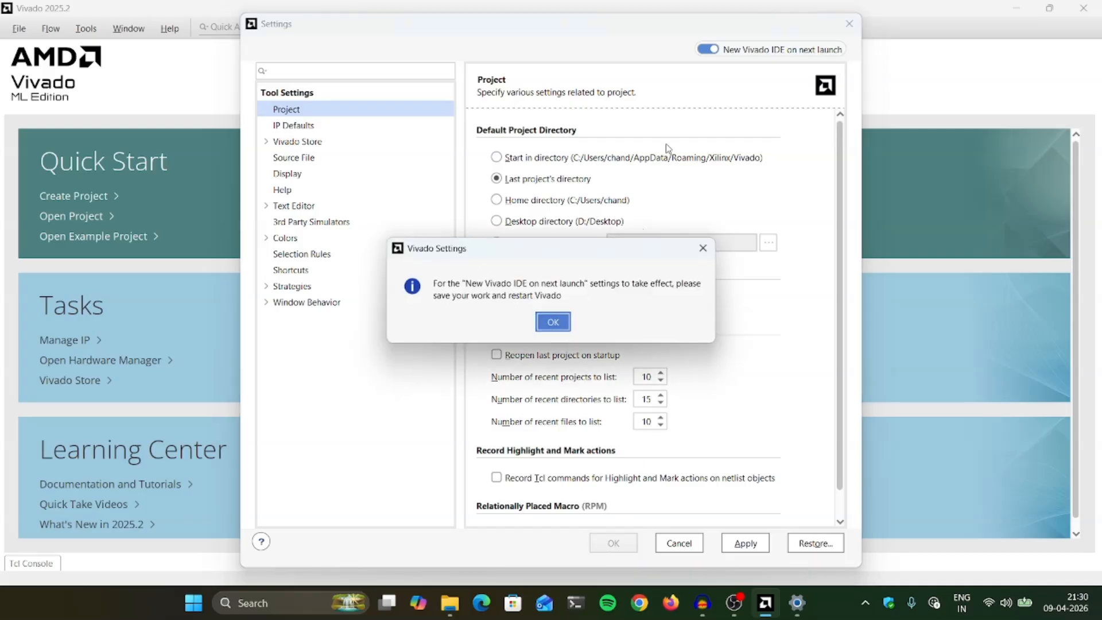
left_click(558, 323)
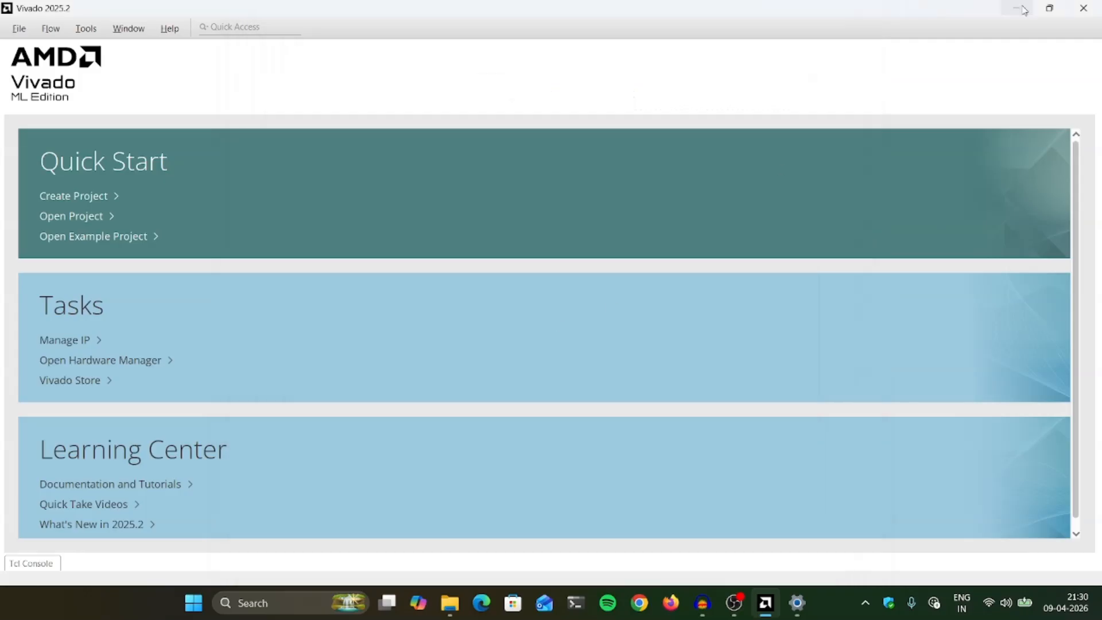
- Close Vivado and relaunch it to load the new IDE
left_click(1083, 14)
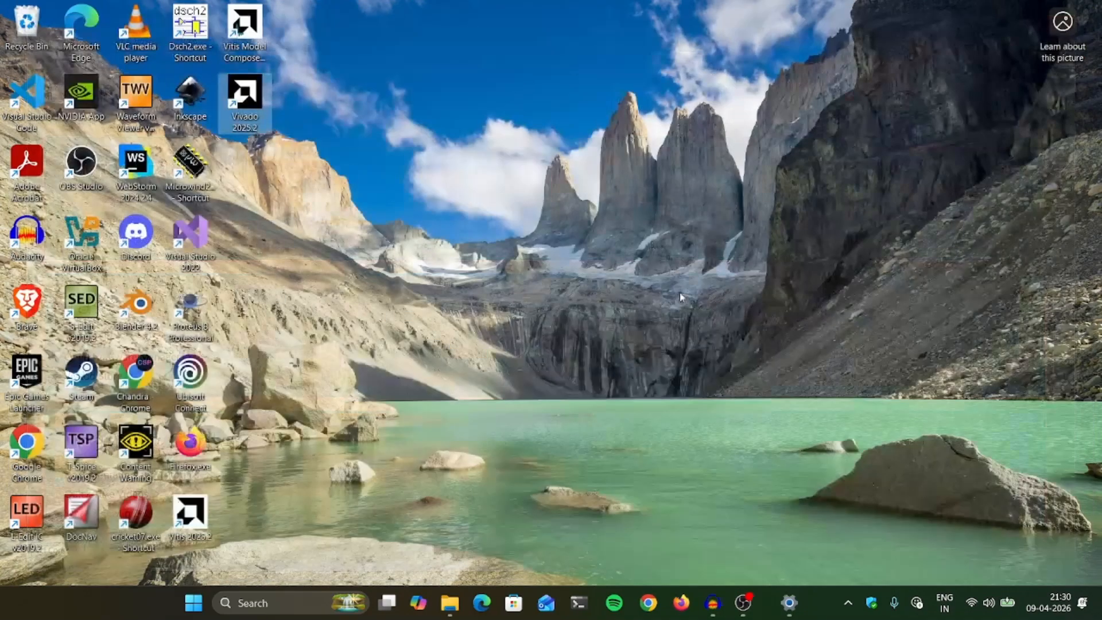
right_click(502, 109)
left_click(551, 172)
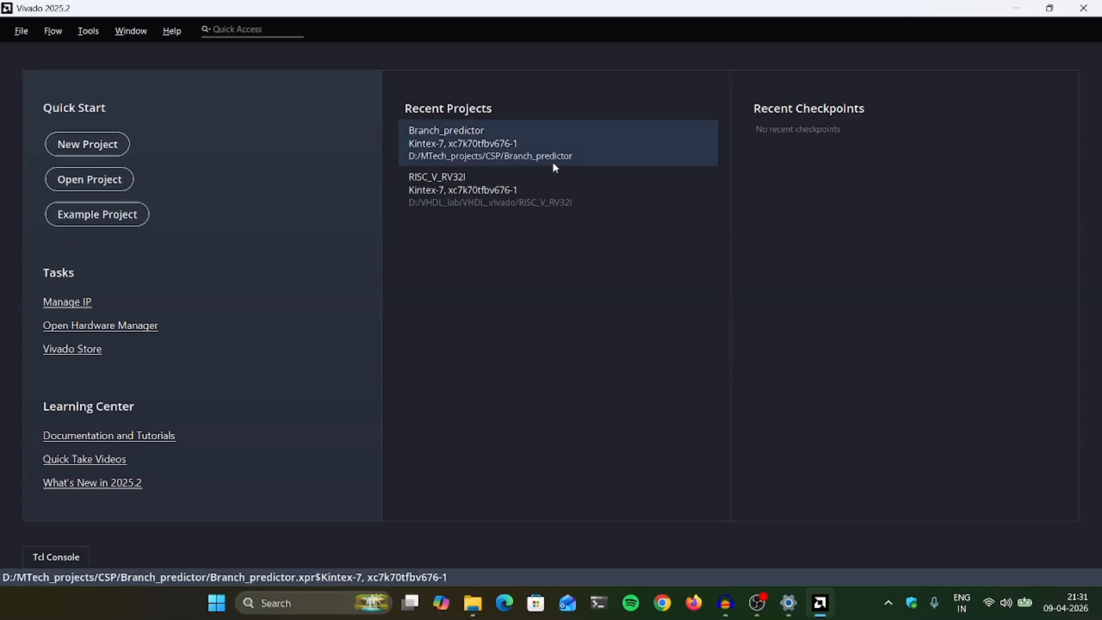
- Create the RTL project project_1 in D:/MTech_projects/CSP without sources, using default part xc7k70tfbv676-1, and let initialization run in the background
left_click(83, 147)
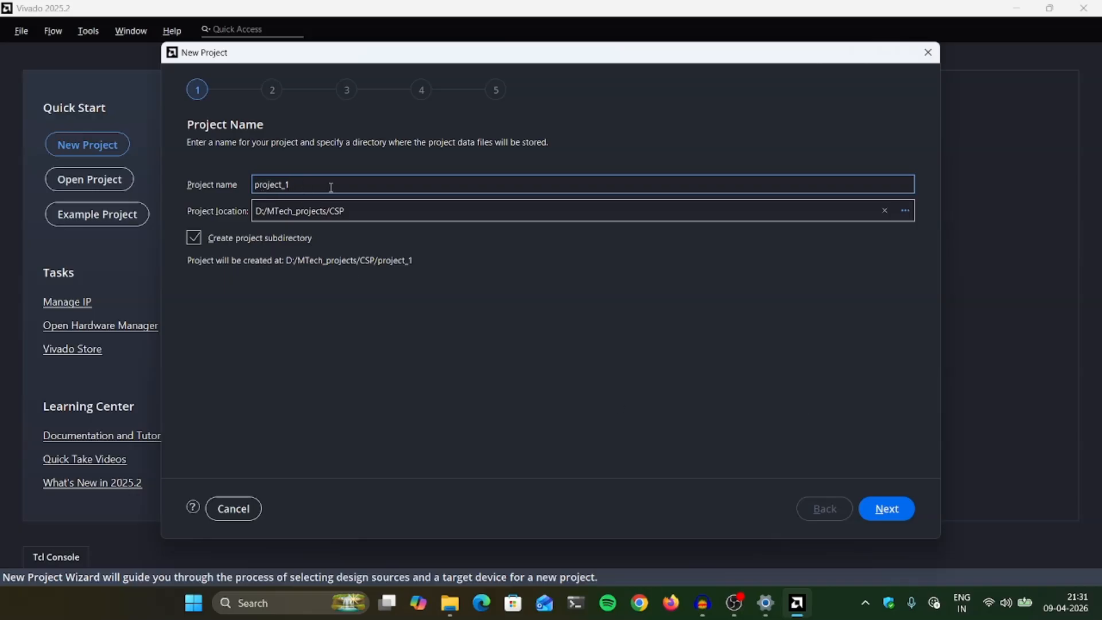
left_click(895, 514)
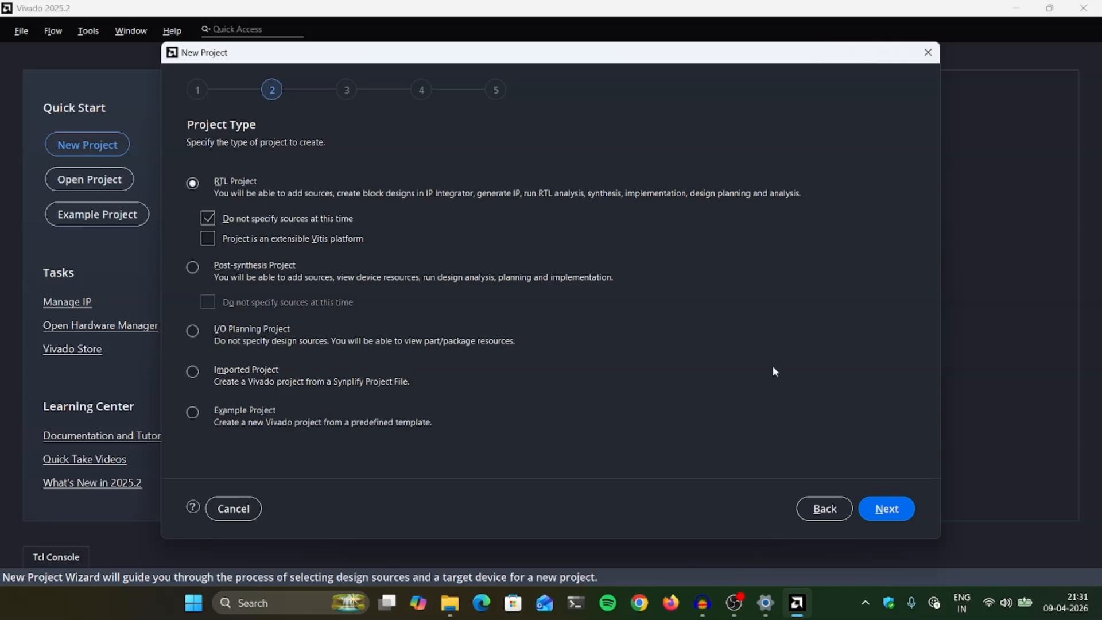
left_click(896, 508)
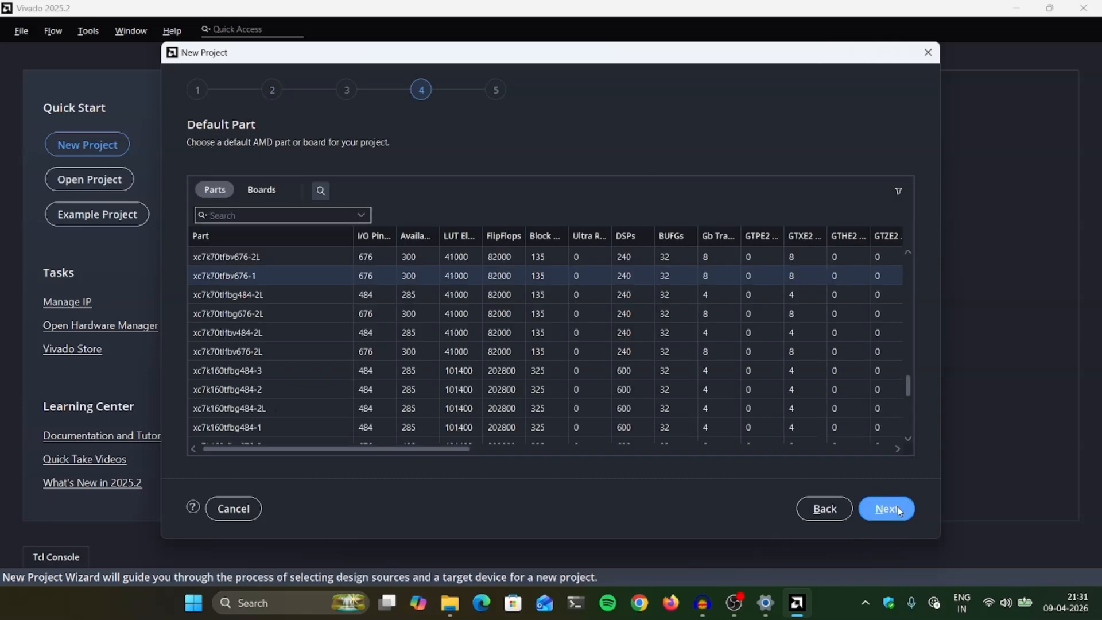
scroll(338, 373, "down", 5)
scroll(337, 371, "up", 10)
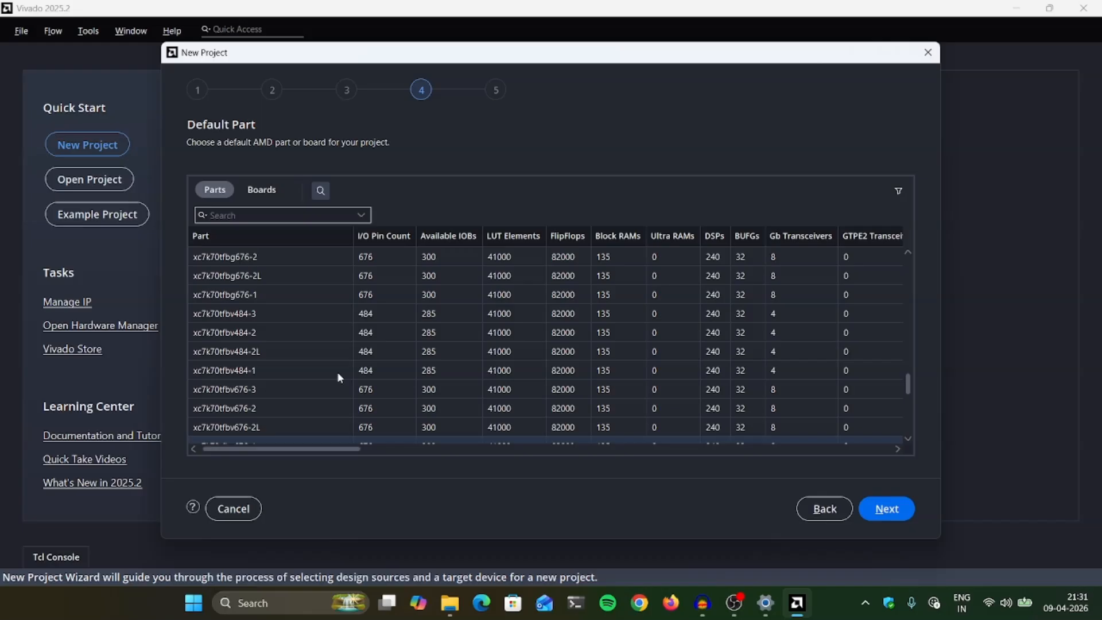
left_click(906, 517)
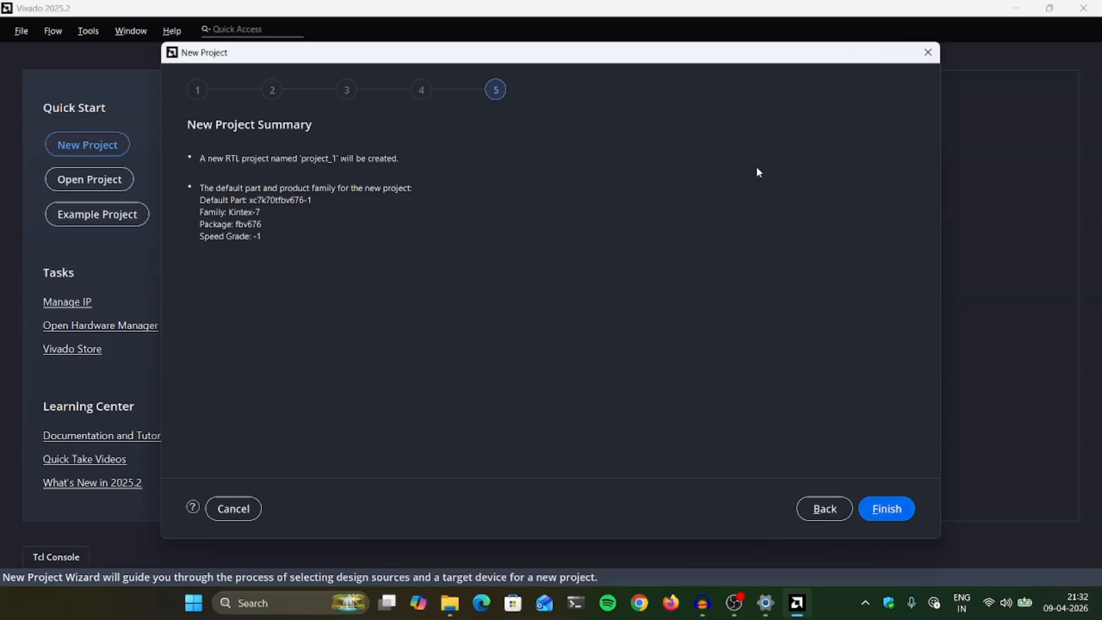
left_click(890, 510)
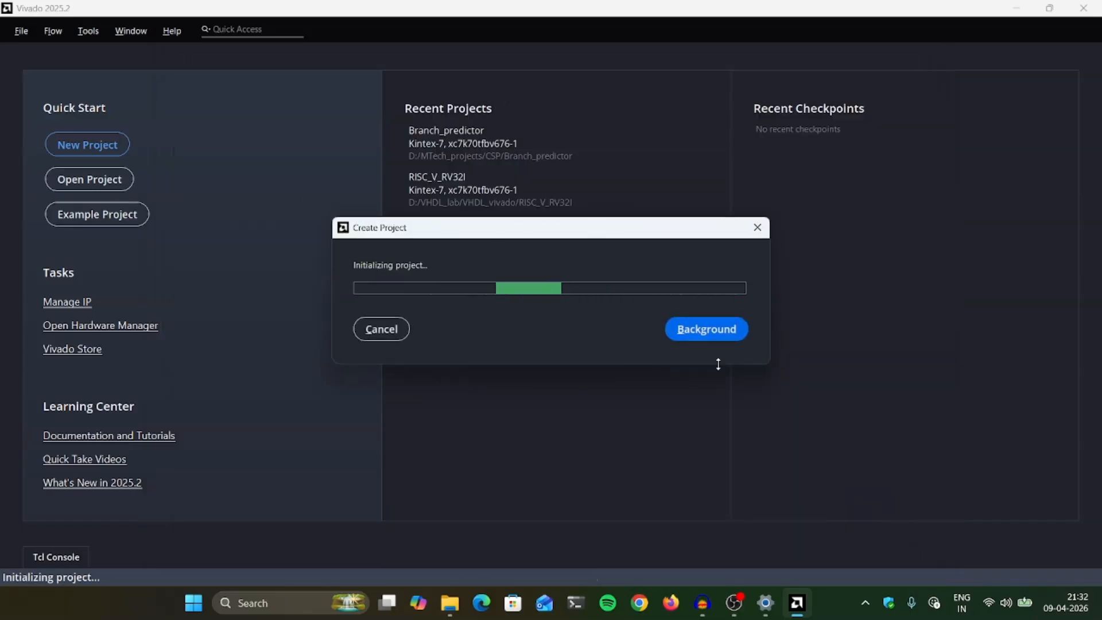
left_click_drag(496, 234, 519, 197)
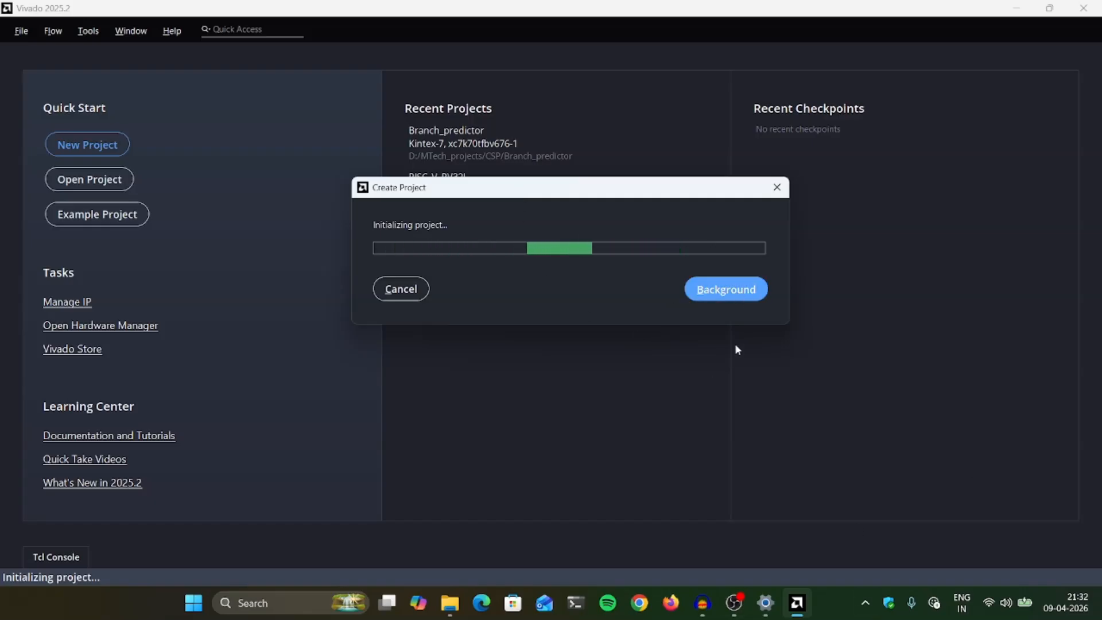
left_click_drag(629, 193, 612, 206)
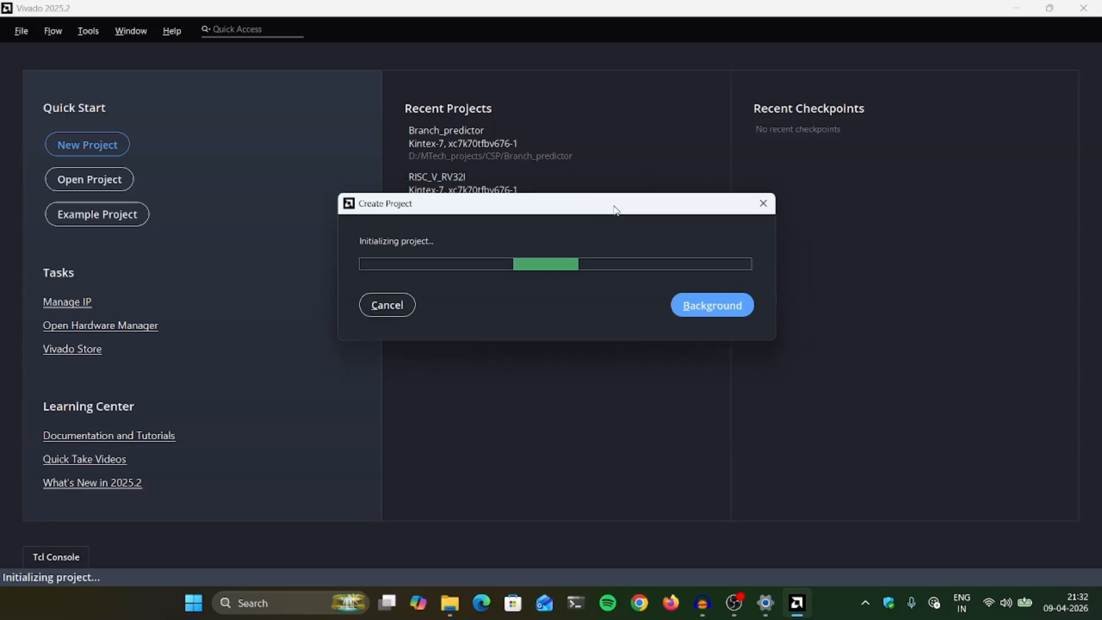
left_click(703, 310)
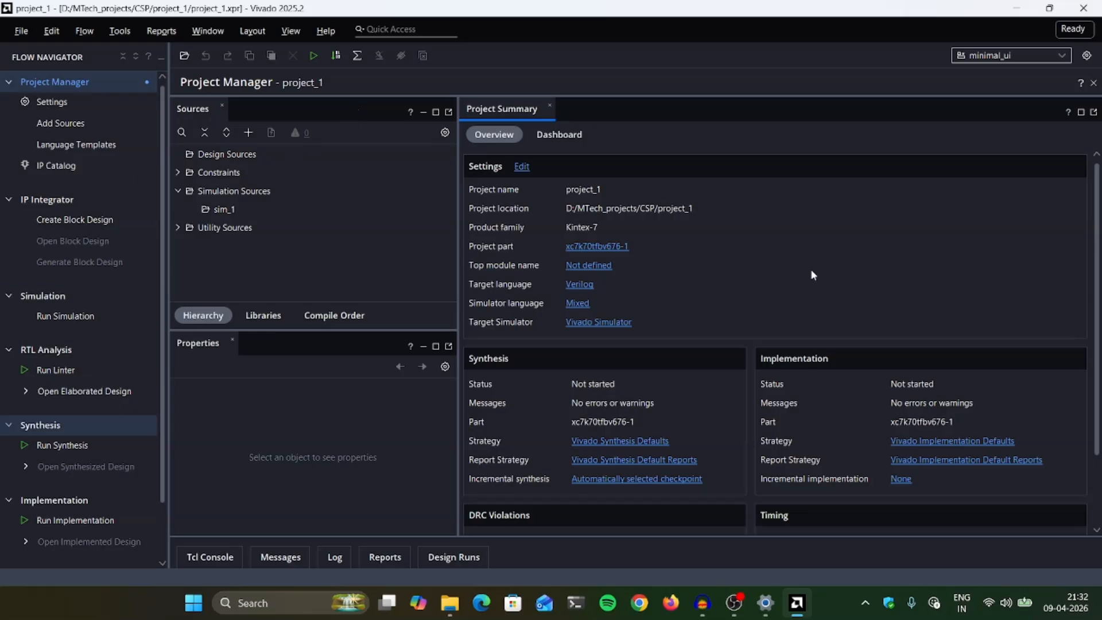
- Create a Verilog design source file named test1, stored local to the project
left_click(249, 132)
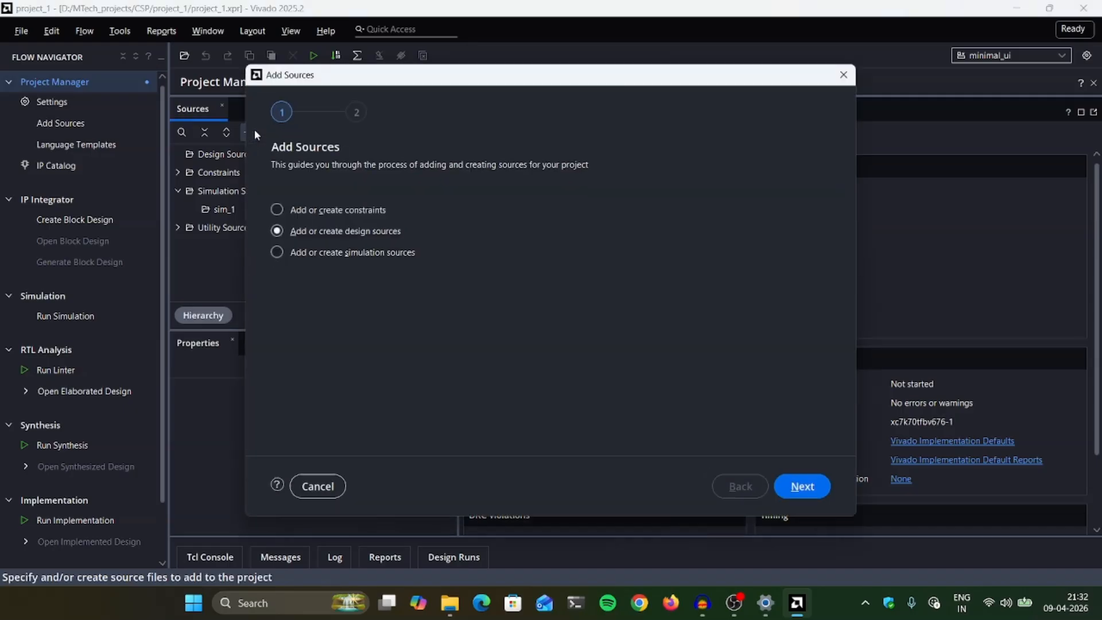
left_click_drag(453, 81, 551, 70)
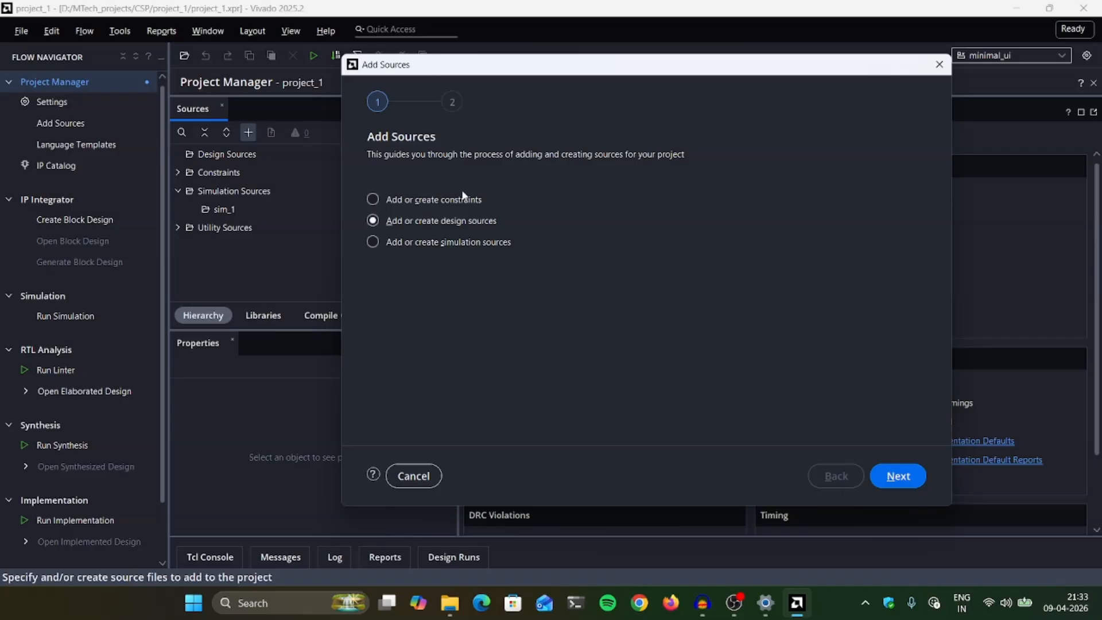
left_click(904, 485)
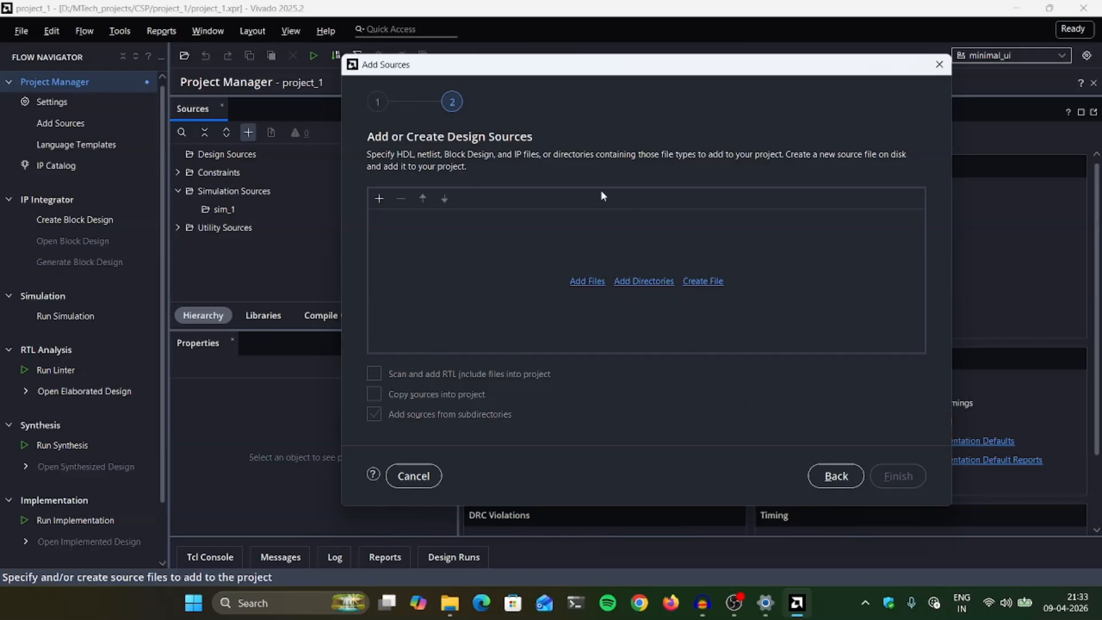
left_click(712, 286)
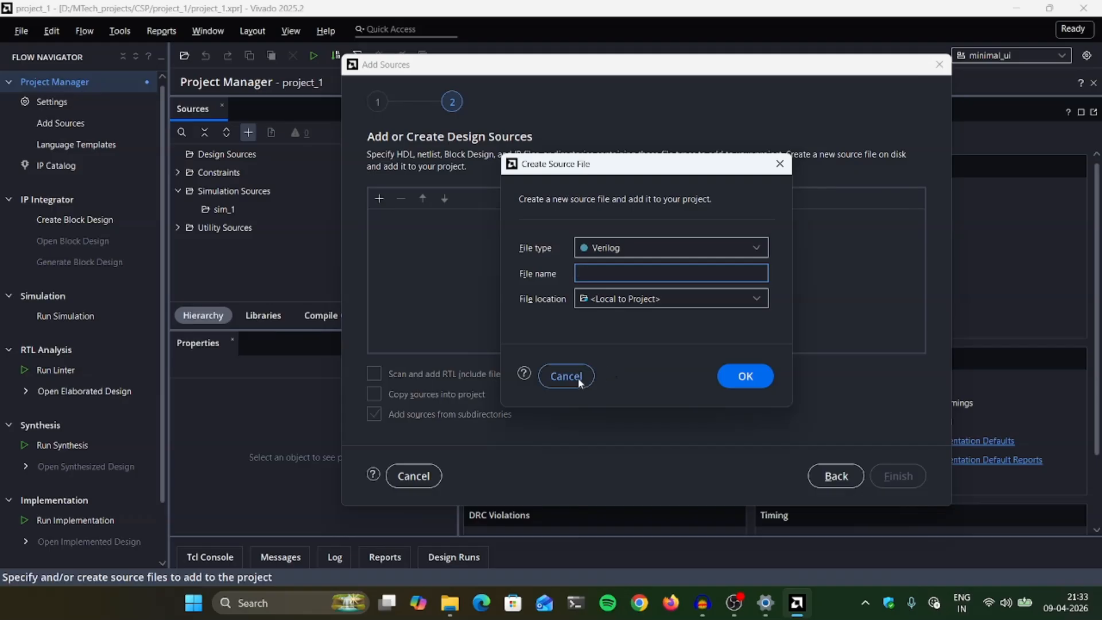
type("test1")
left_click(735, 380)
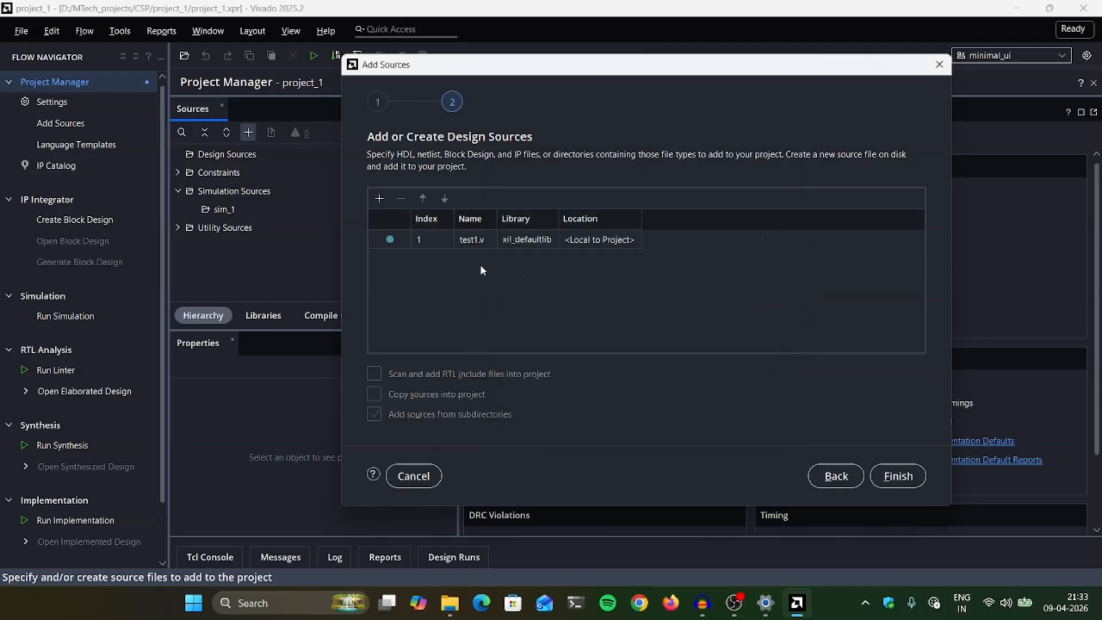
left_click(381, 198)
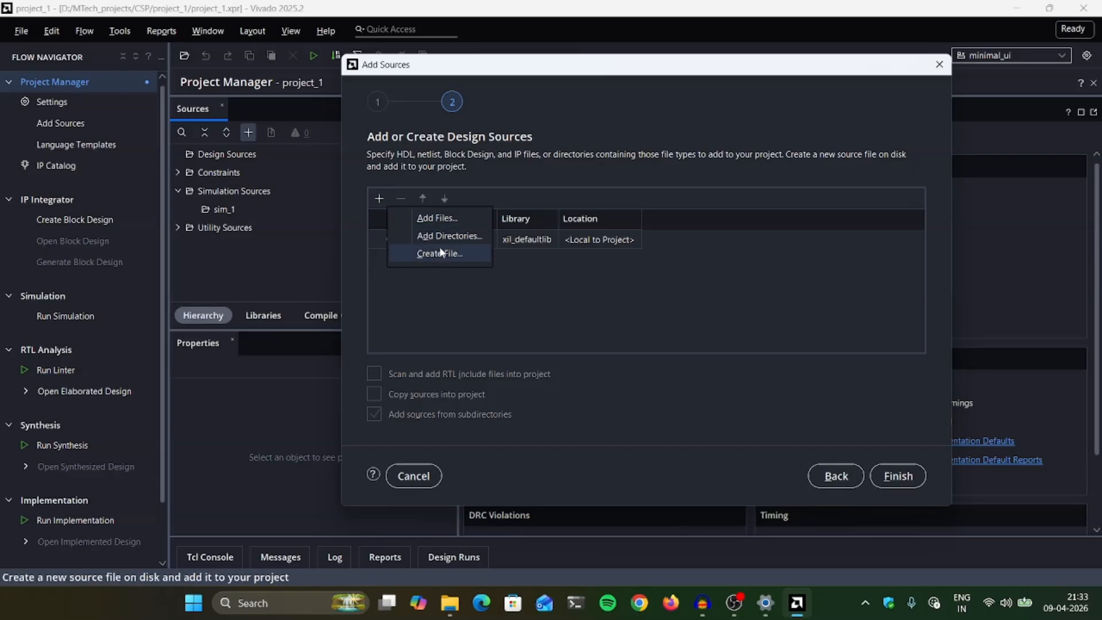
left_click(451, 218)
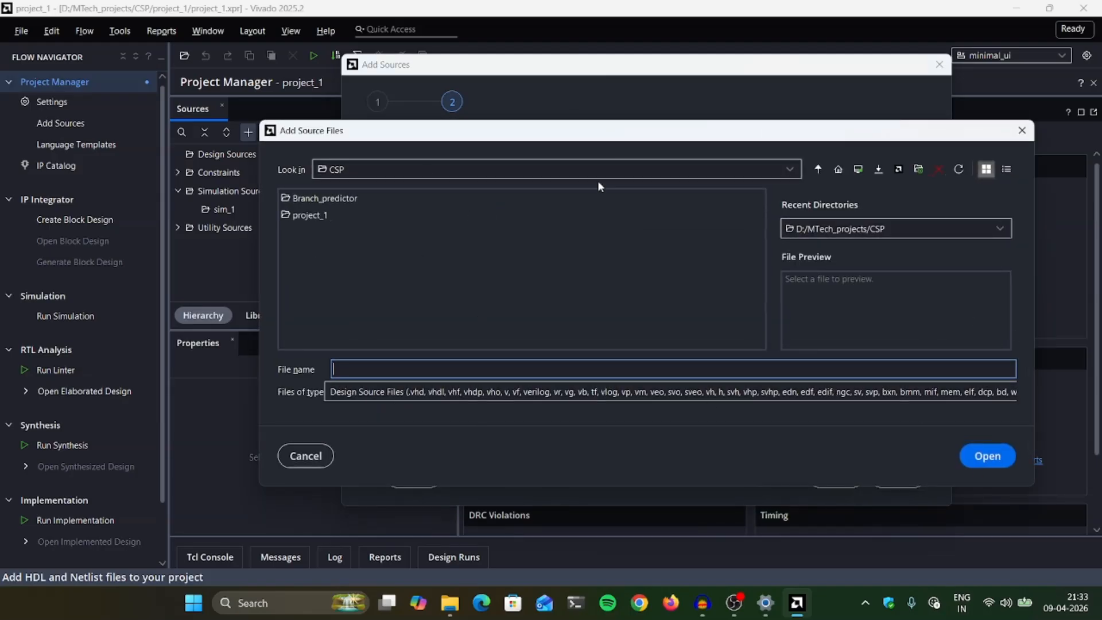
left_click(1023, 131)
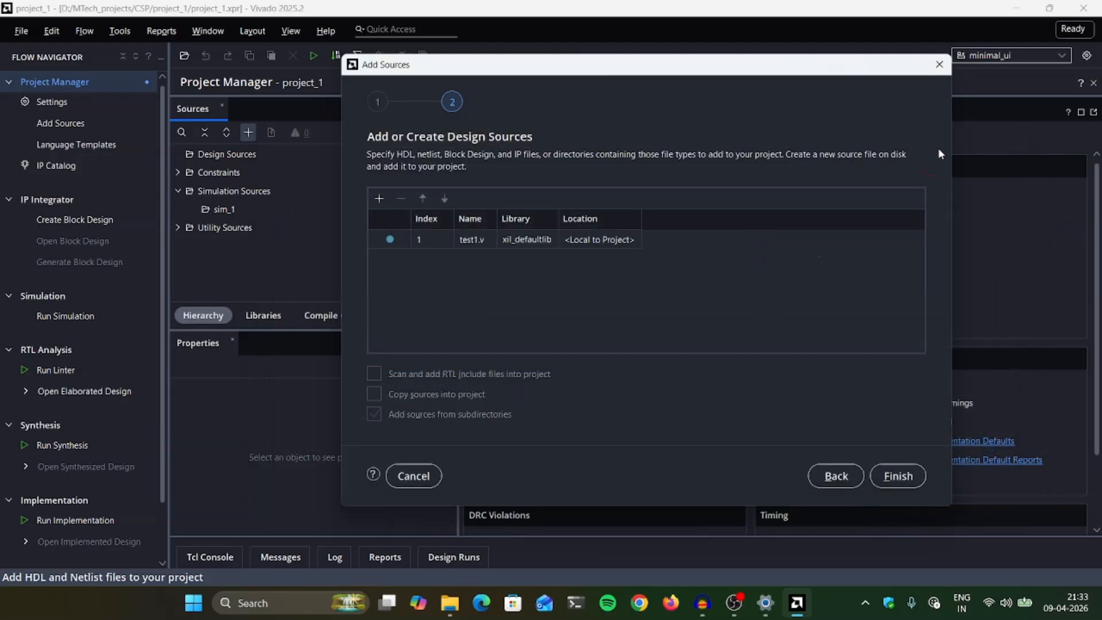
left_click(380, 201)
left_click(440, 254)
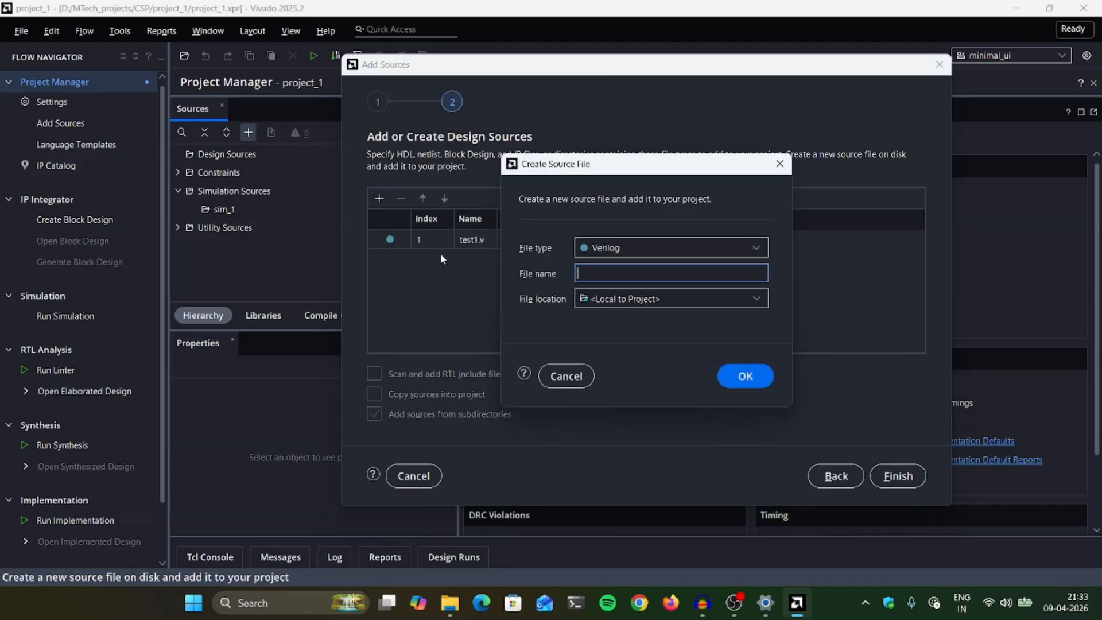
left_click(556, 376)
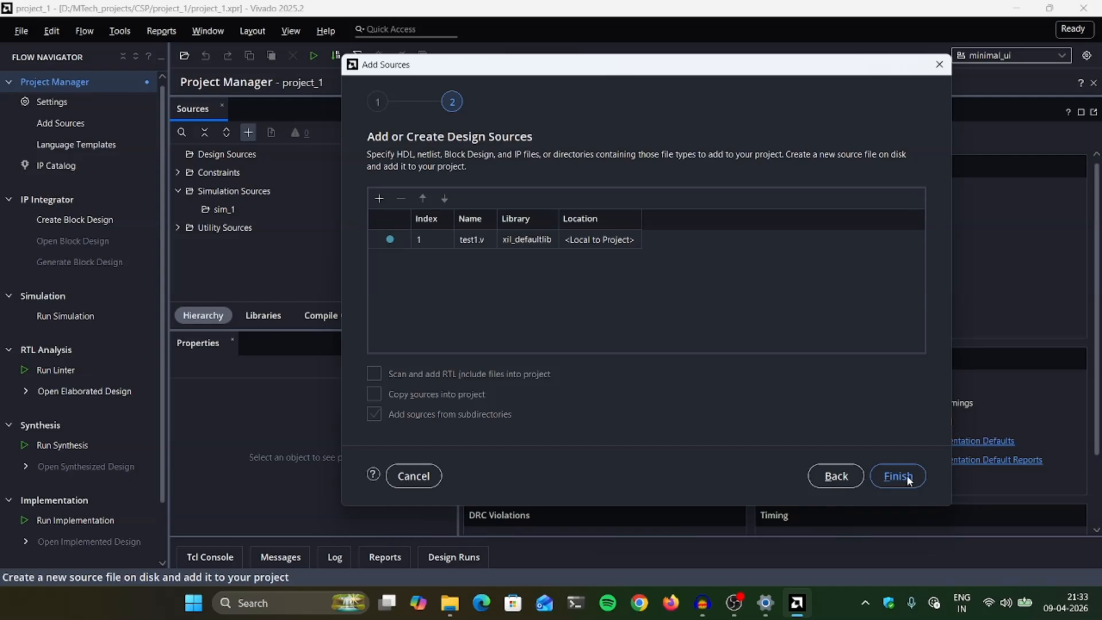
- Finish adding test1.v to the project and skip its module and port definition
left_click(898, 476)
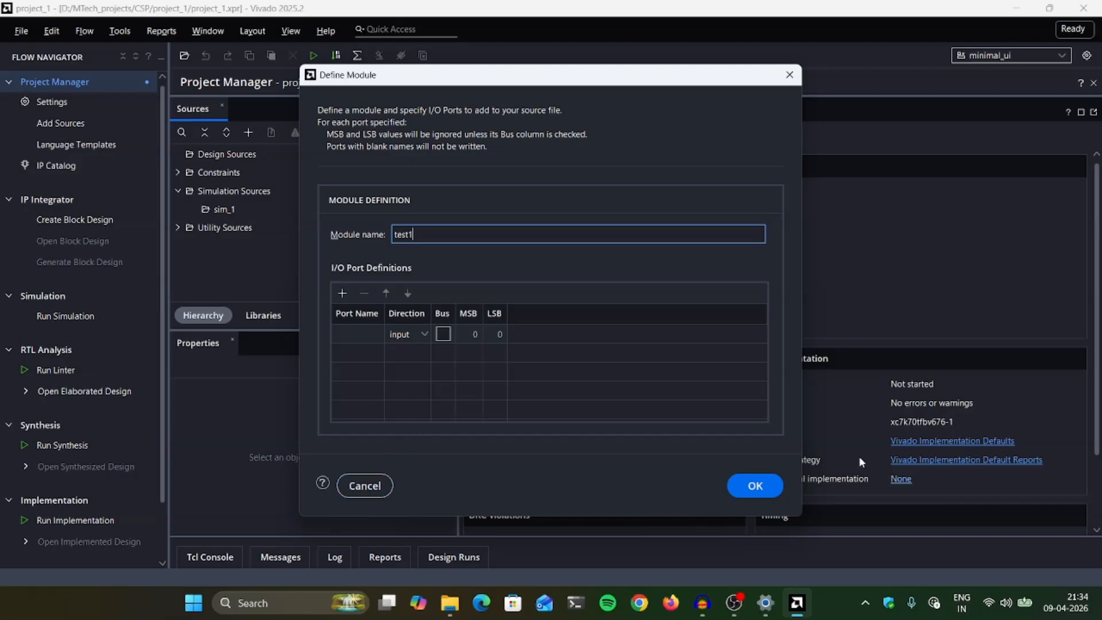
left_click(358, 486)
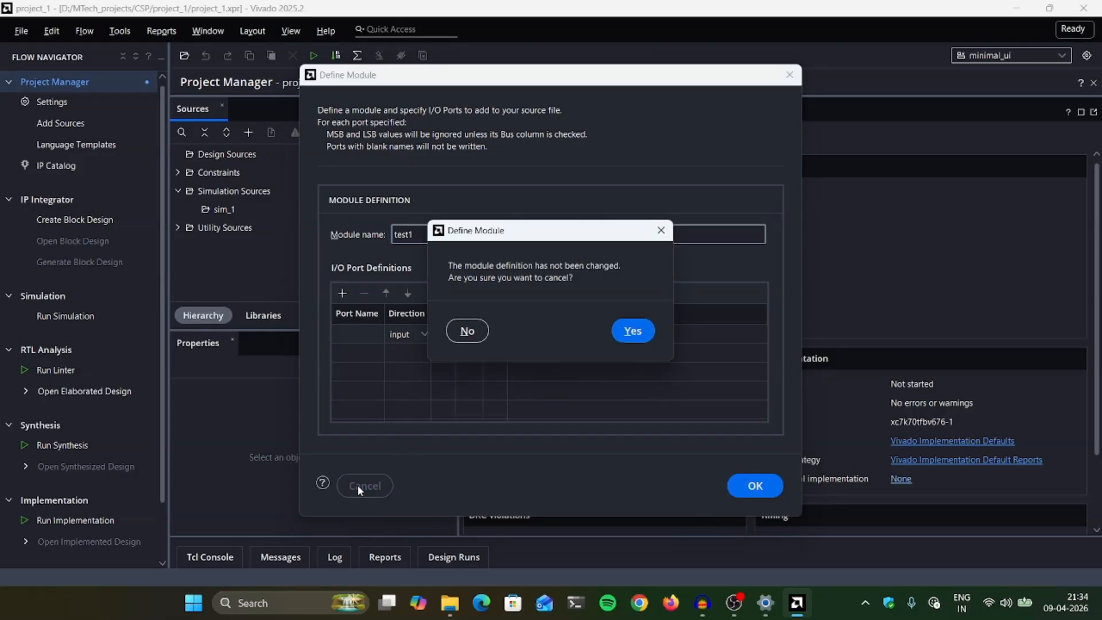
left_click(633, 332)
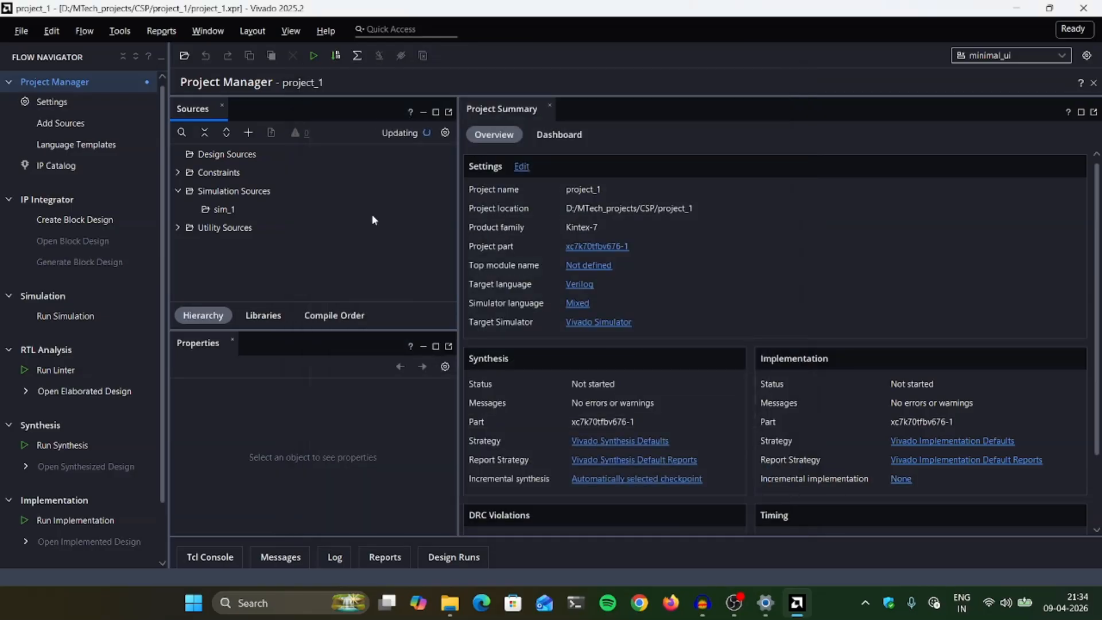
- Add the existing file acc_tb.v from Branch_predictor/Branch_predictor.srcs/sources_1/new to the project's design sources
left_click(248, 132)
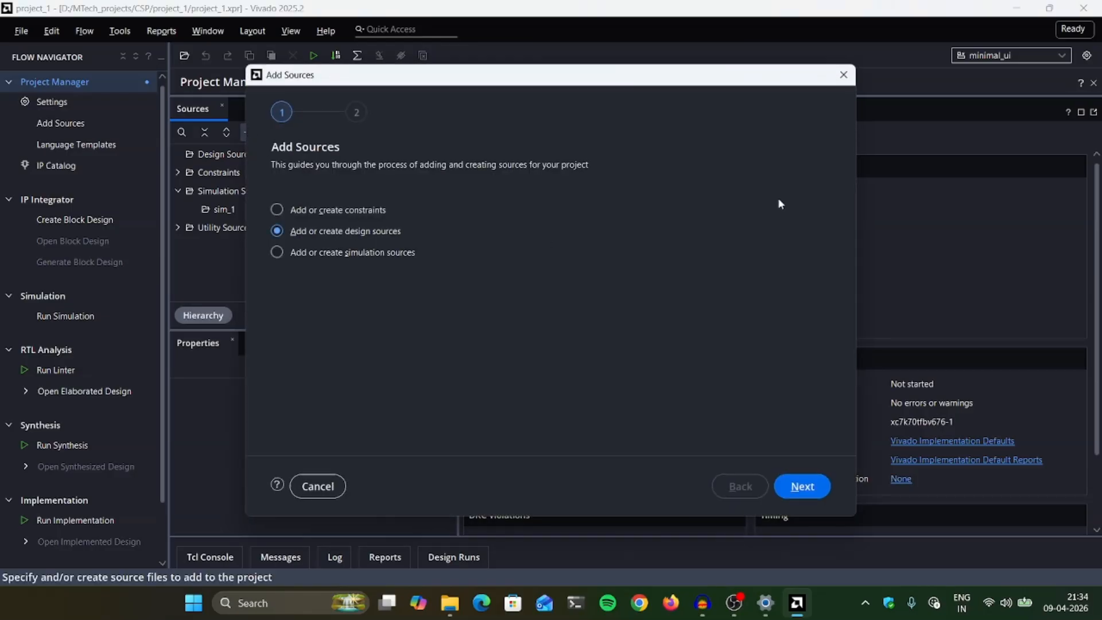
left_click(817, 495)
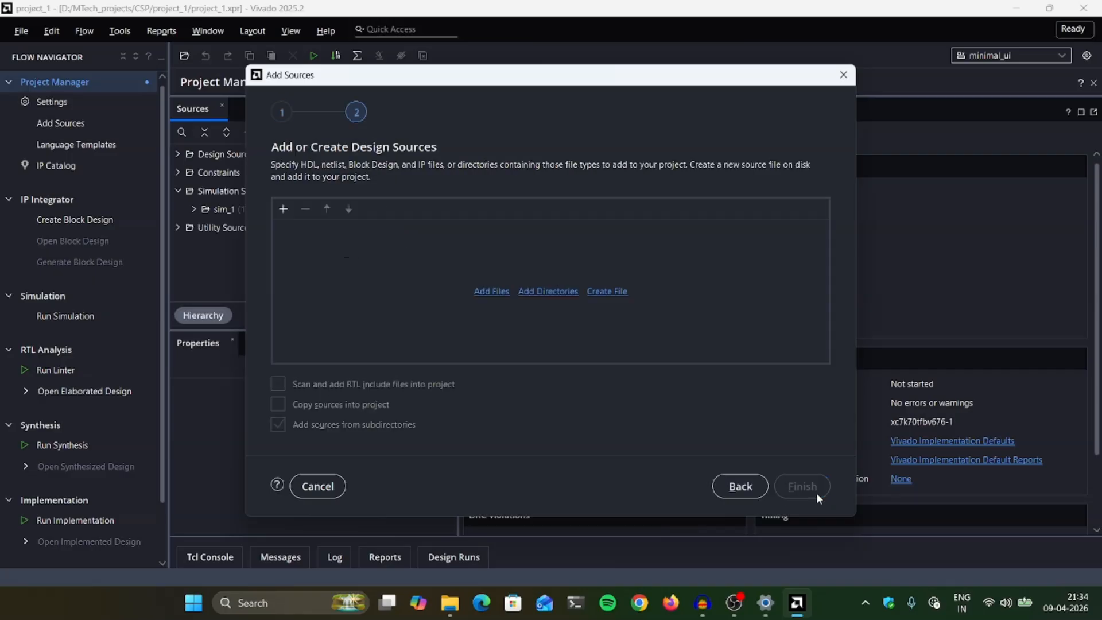
left_click(279, 210)
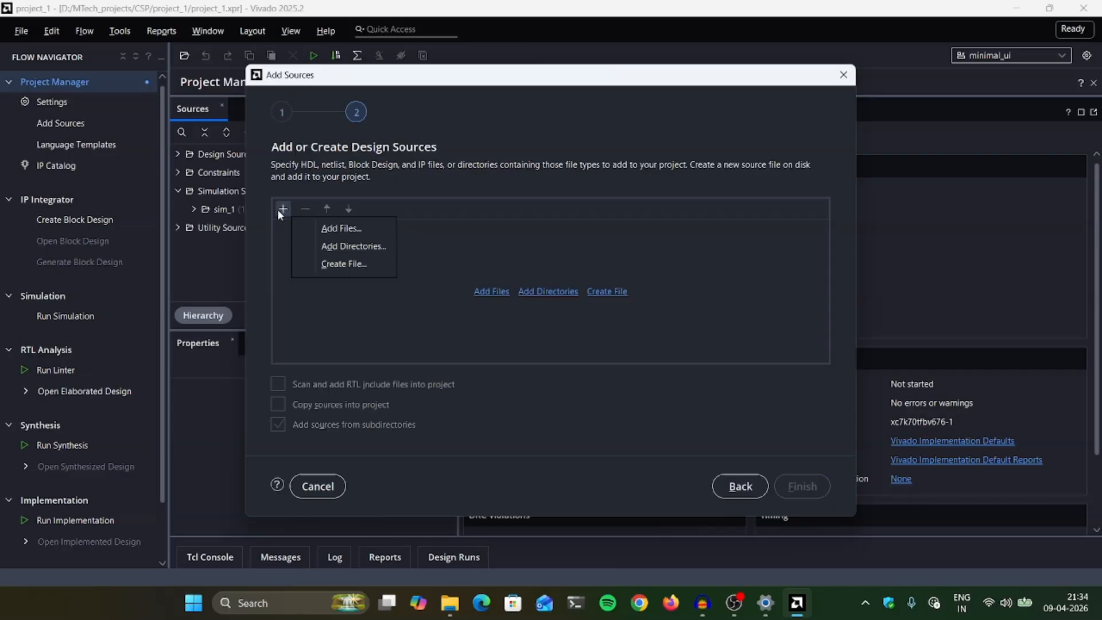
left_click(330, 230)
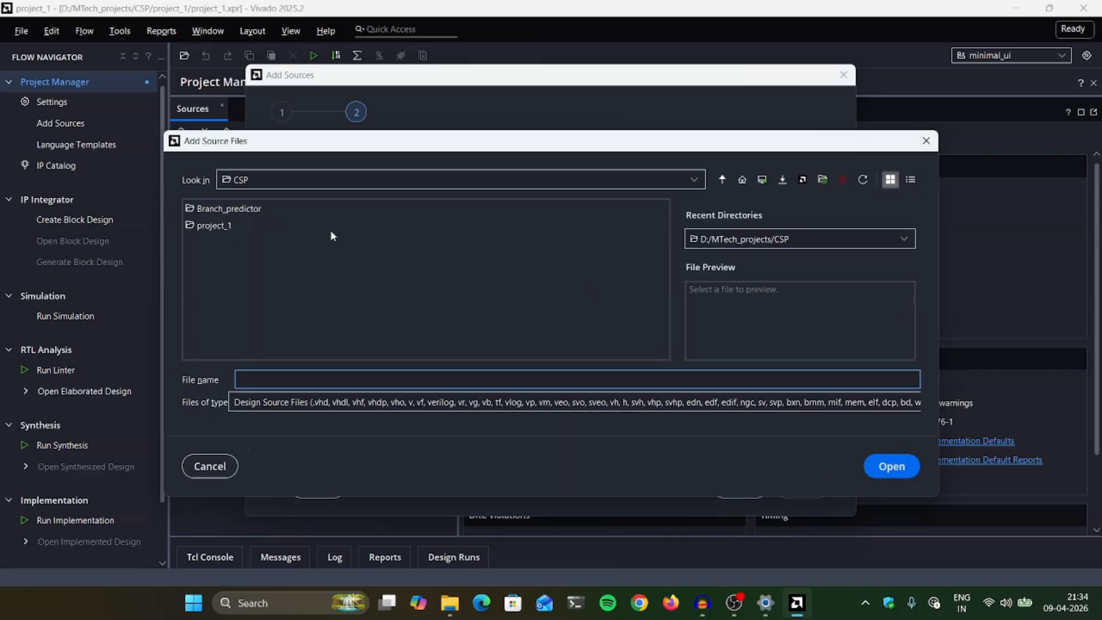
double_click(215, 208)
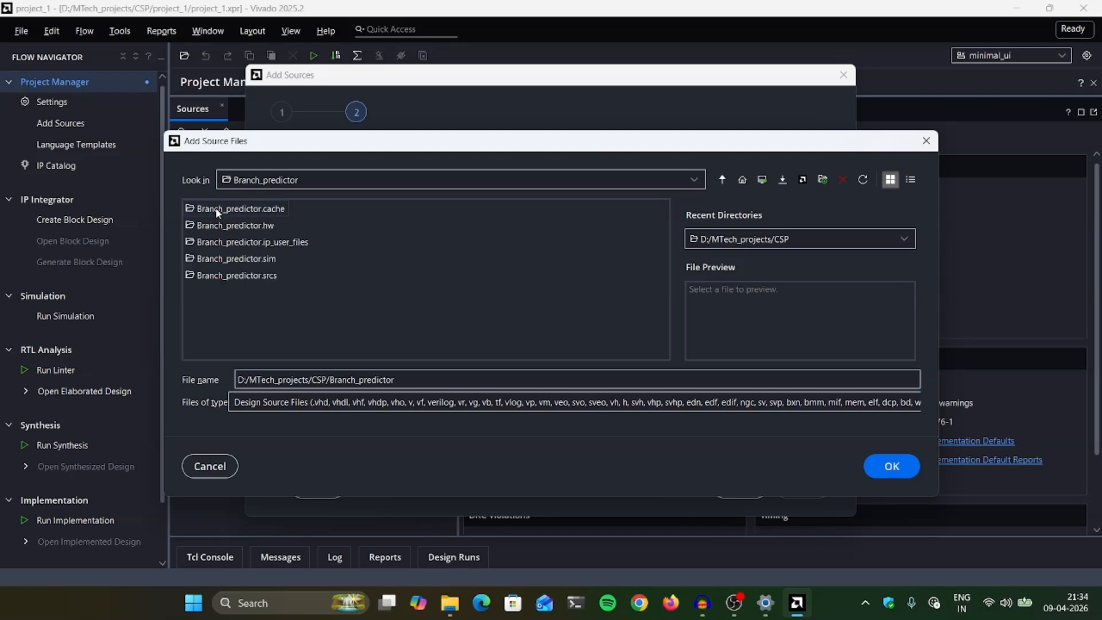
double_click(236, 275)
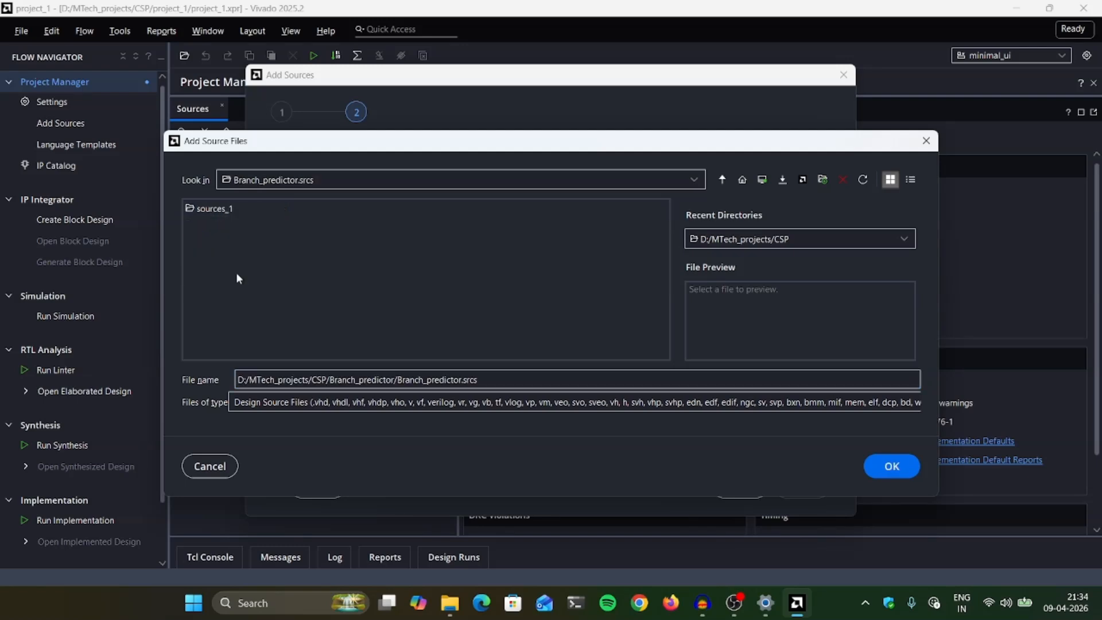
double_click(225, 213)
double_click(206, 210)
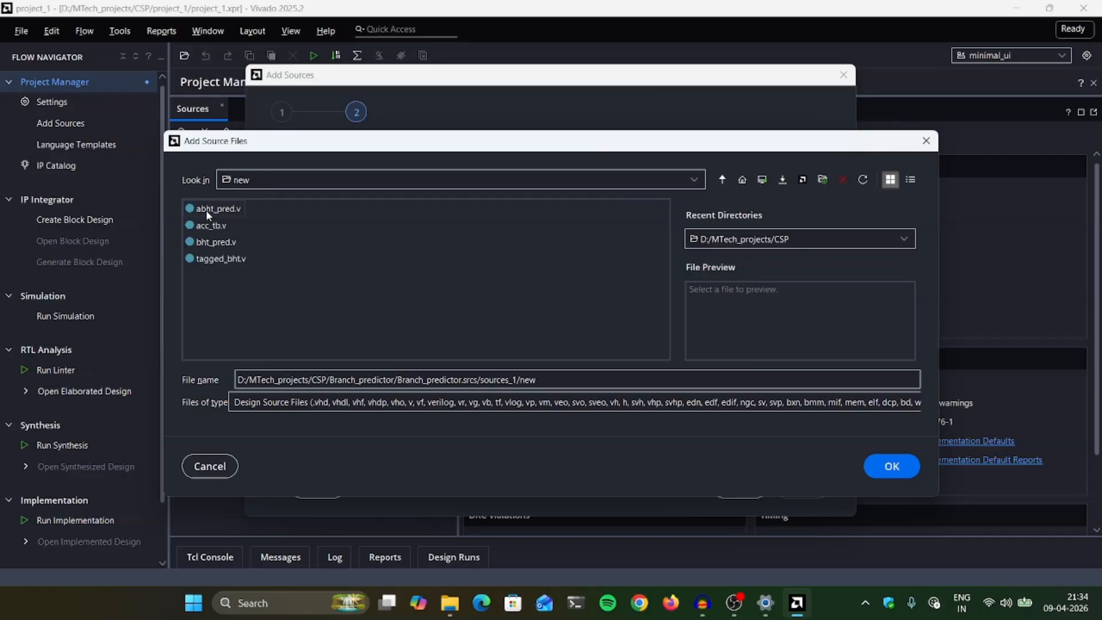
left_click(210, 225)
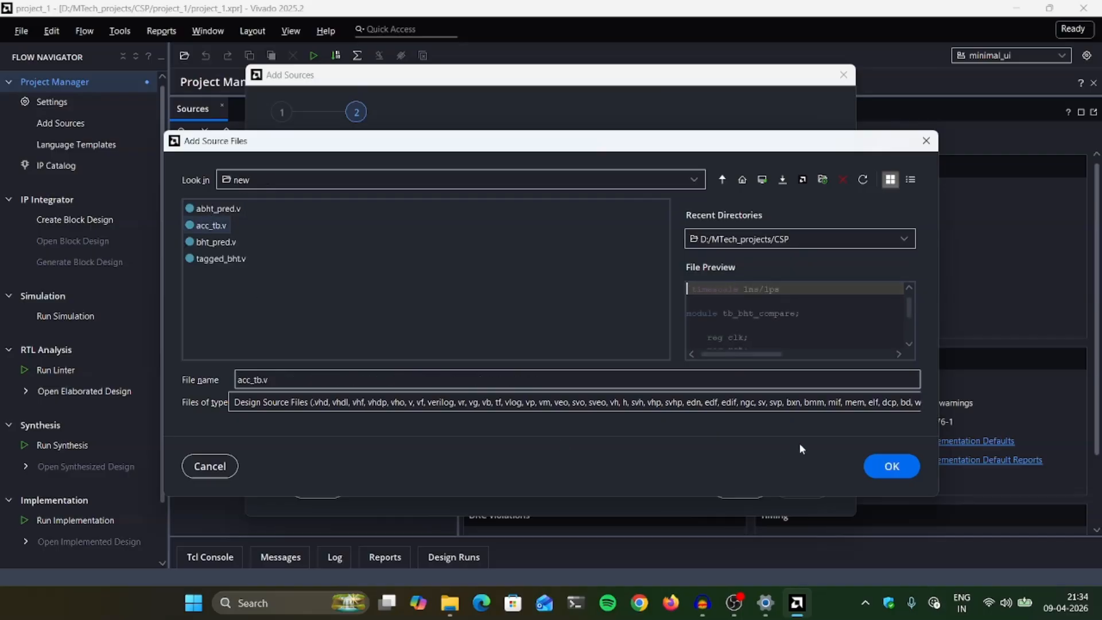
left_click(908, 472)
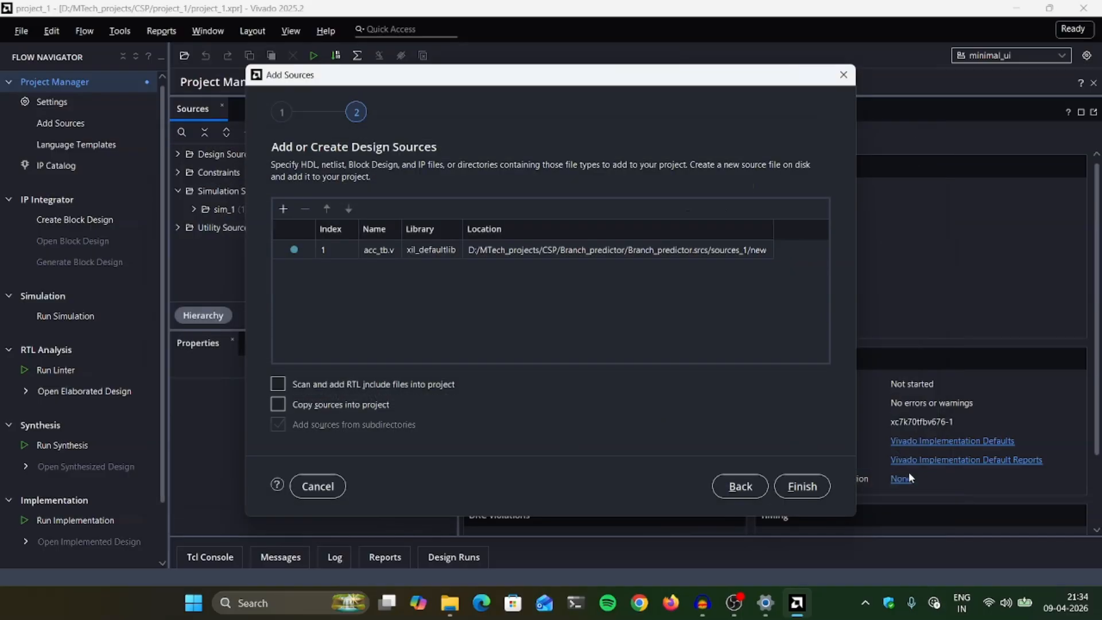
left_click(802, 486)
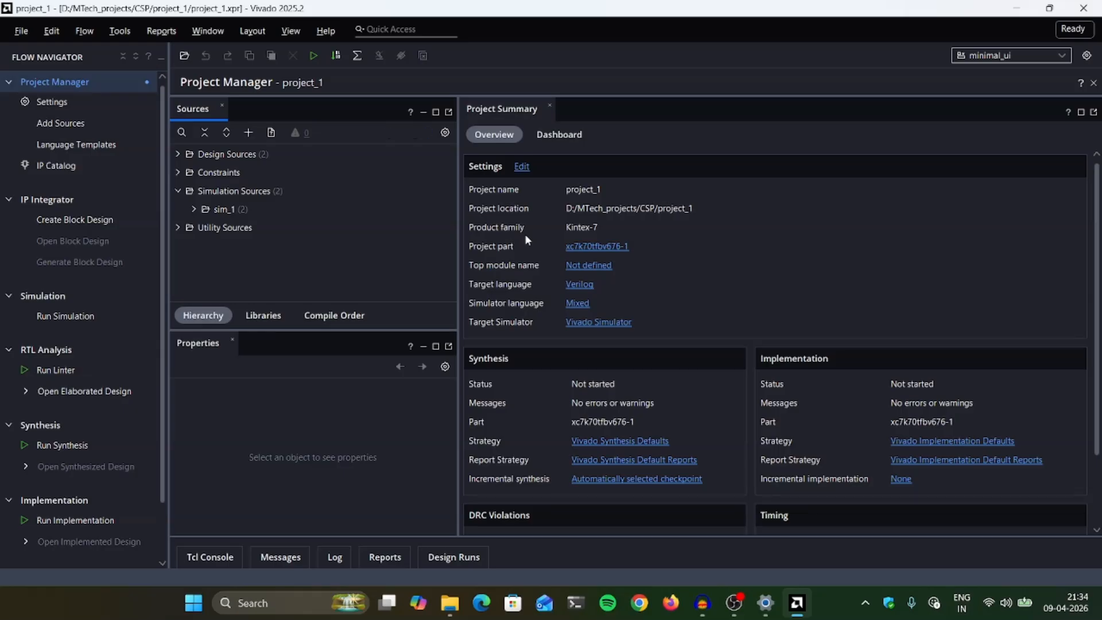
- Expand the design sources, open tb_bht_compare (acc_tb.v) and look over its code font
left_click(179, 155)
double_click(253, 191)
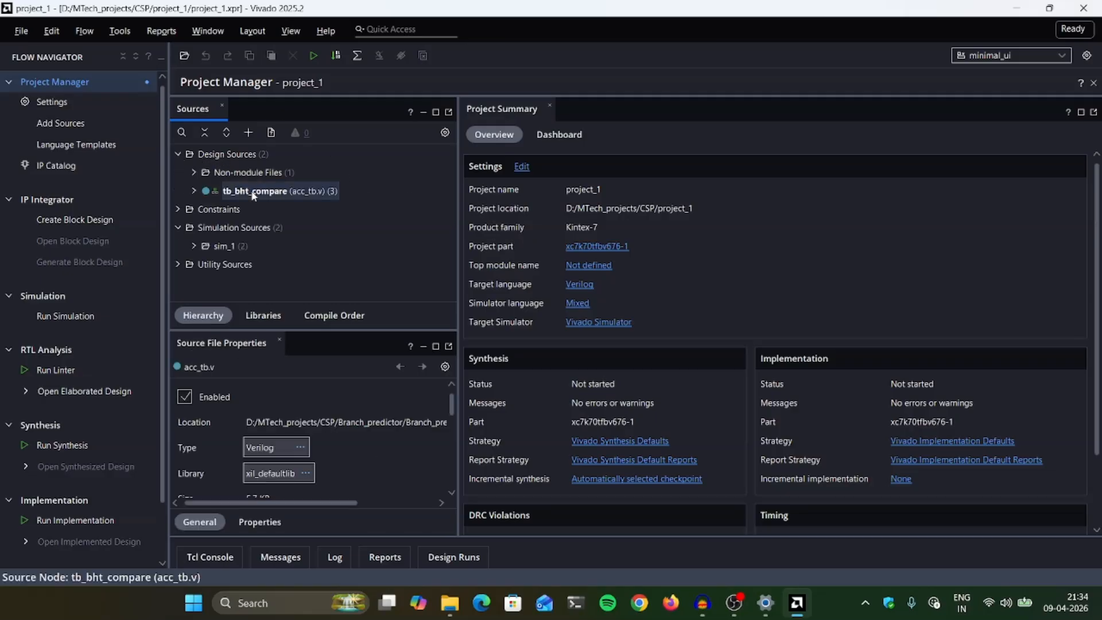
scroll(607, 298, "down", 9)
scroll(607, 298, "up", 9)
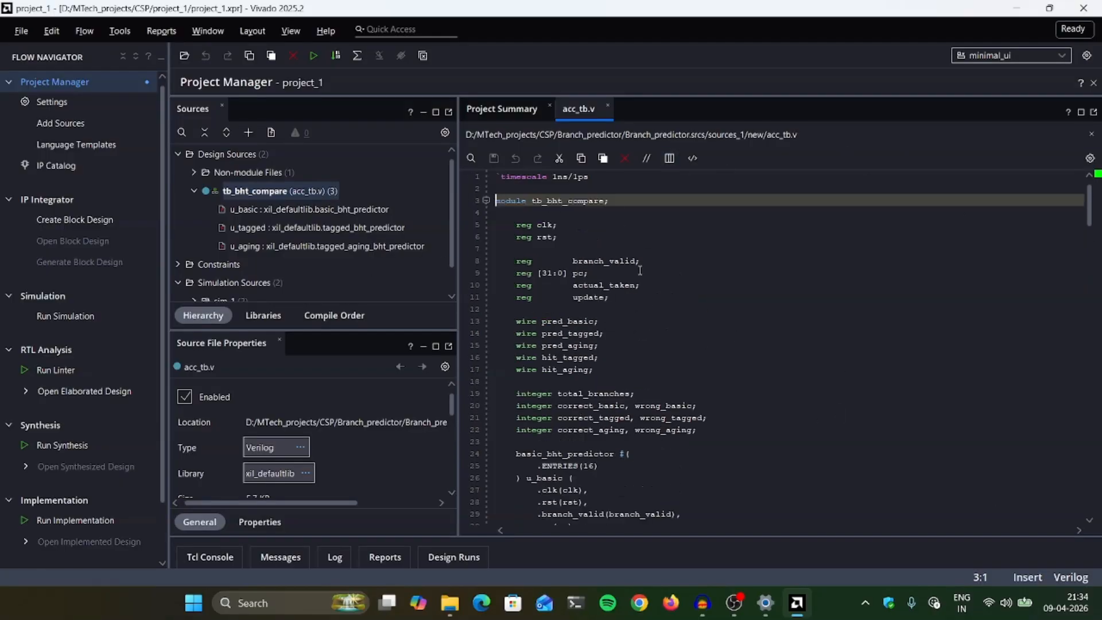
scroll(620, 280, "down", 7)
scroll(602, 287, "up", 7)
- Apply the fira theme with Fira Code Medium at size 16 in the text editor's fonts and colors settings
left_click(118, 32)
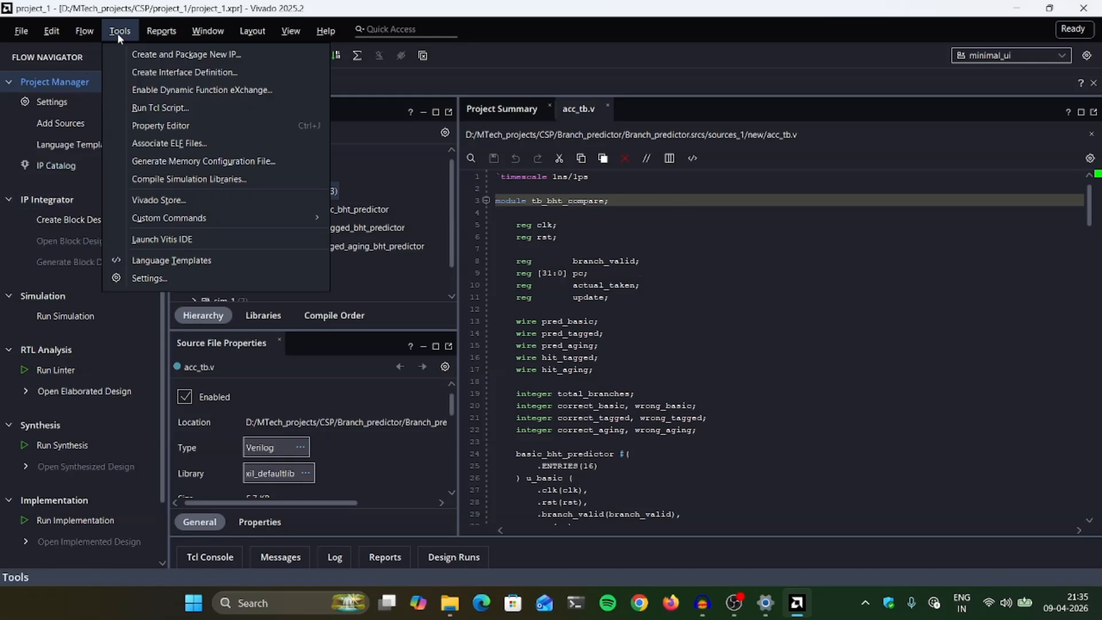
left_click(167, 280)
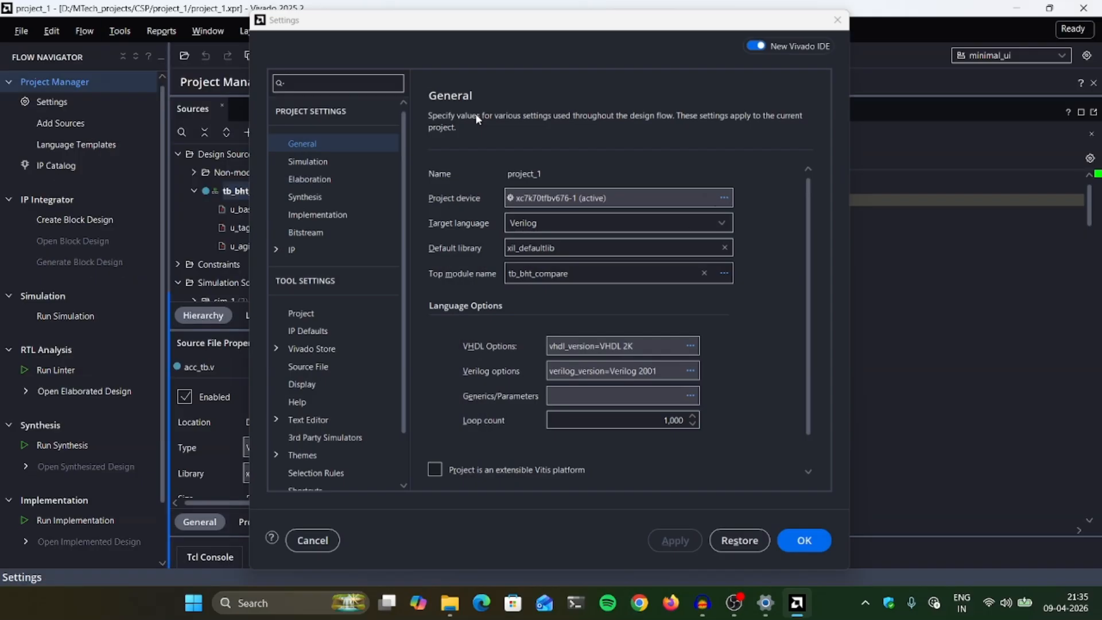
scroll(321, 293, "down", 1)
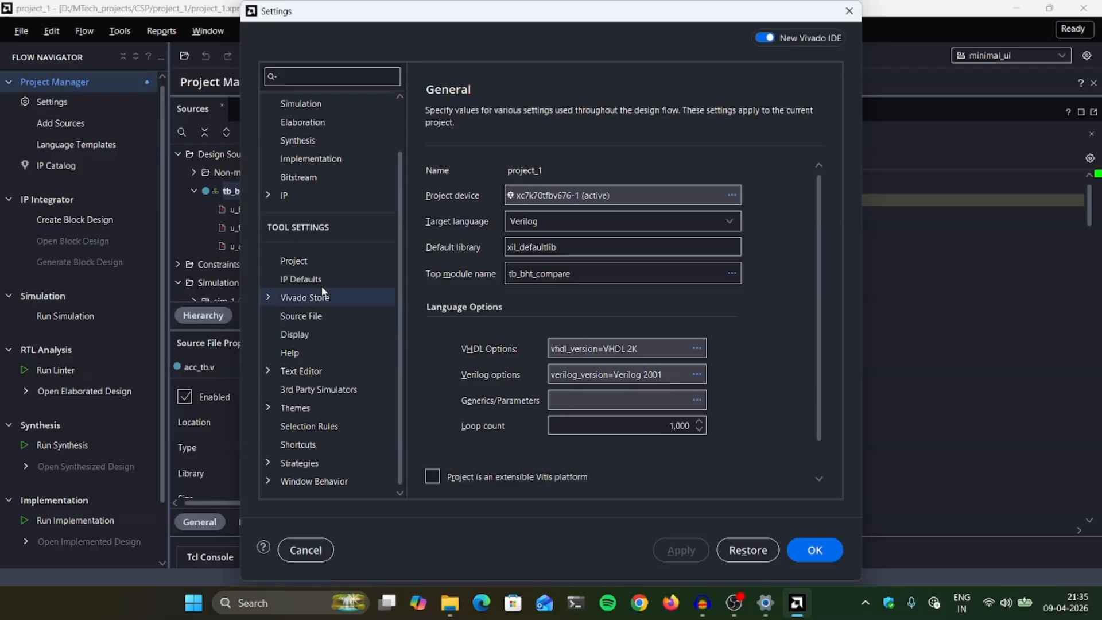
left_click(325, 370)
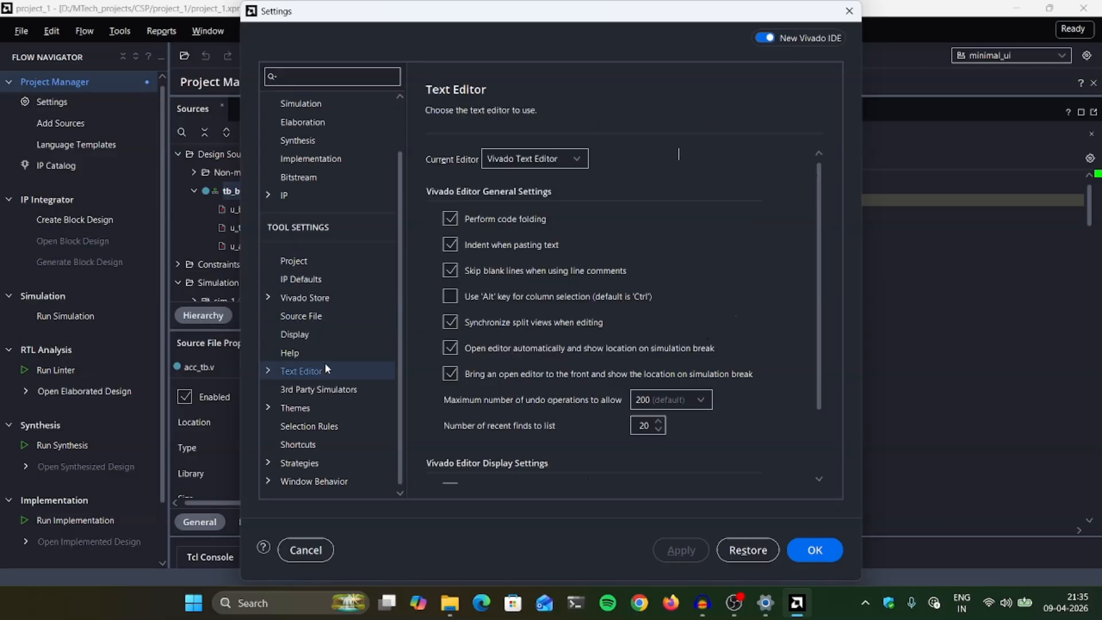
left_click(268, 371)
left_click(339, 401)
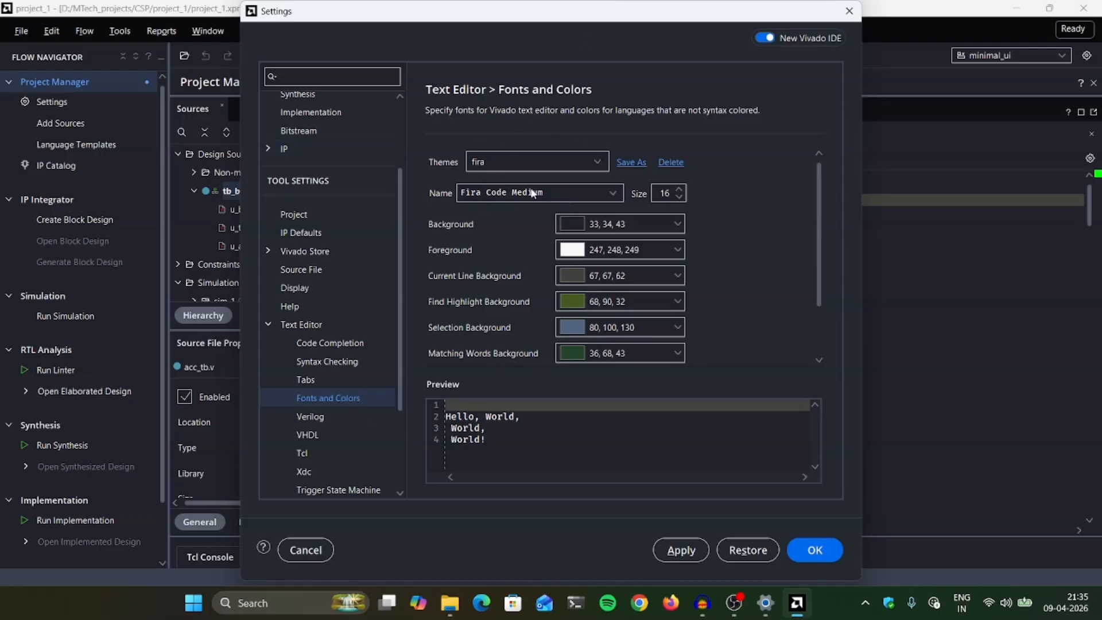
left_click_drag(554, 23, 18, 231)
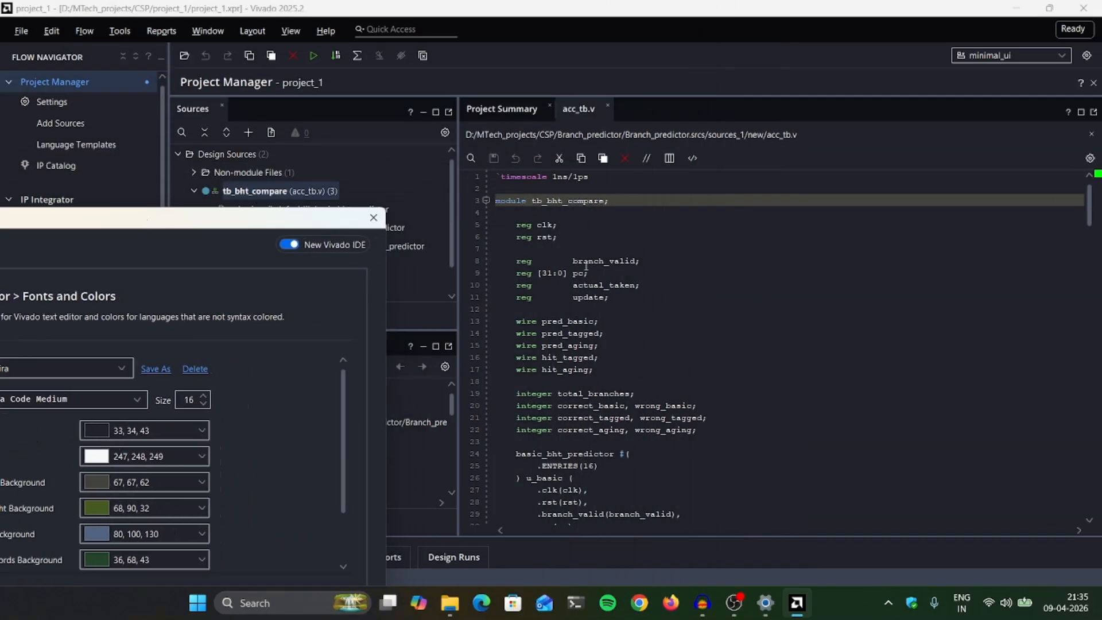
left_click_drag(181, 224, 501, 35)
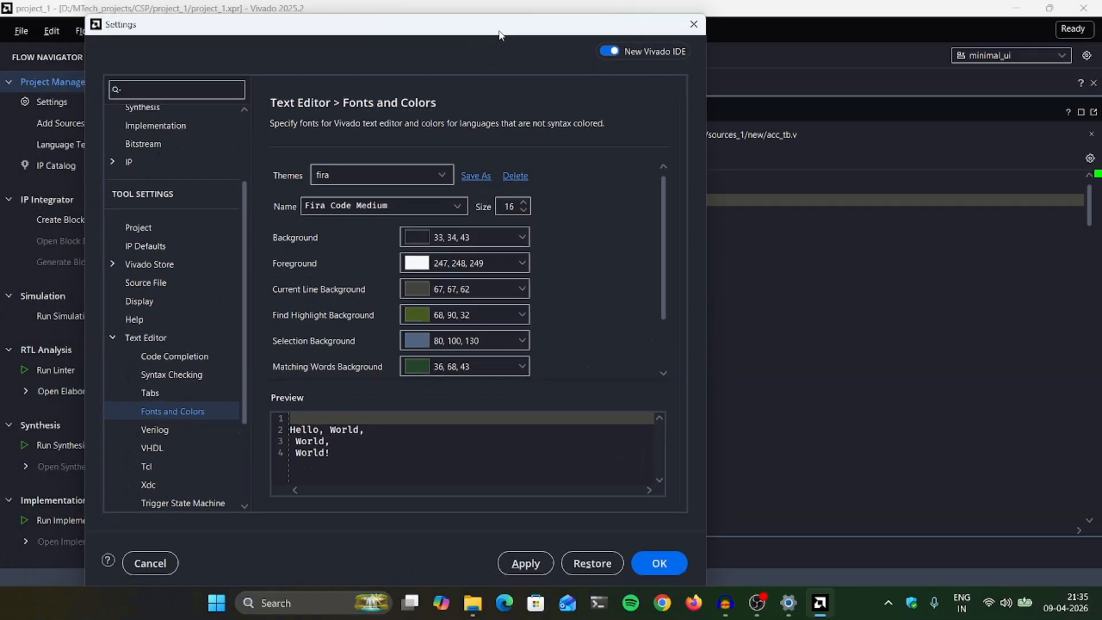
left_click(524, 563)
left_click_drag(411, 35, 177, 63)
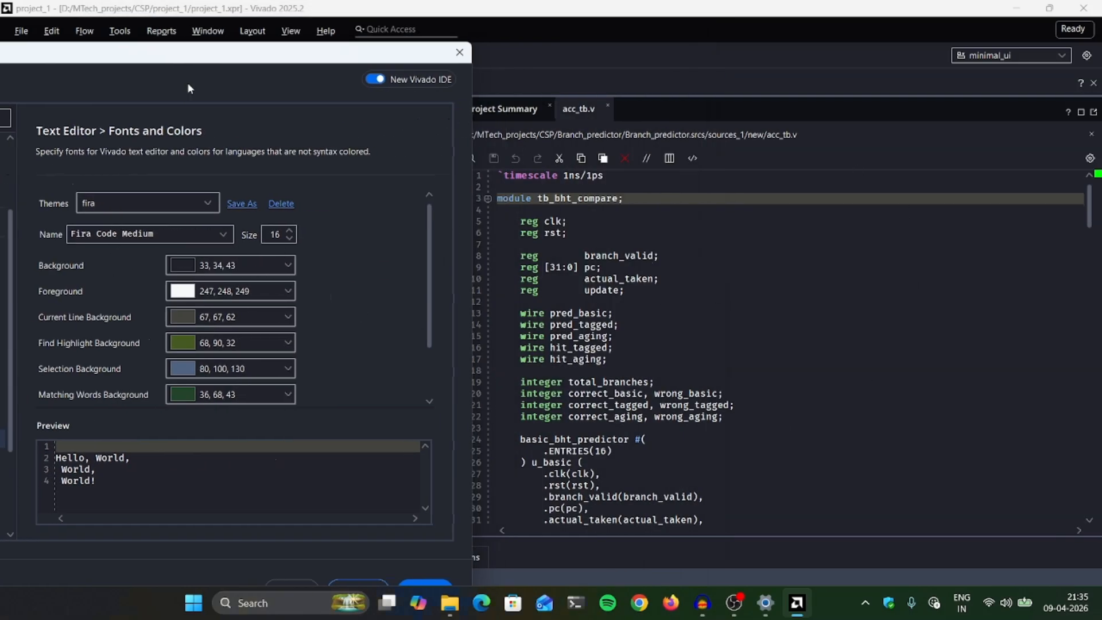
left_click_drag(213, 62, 215, 50)
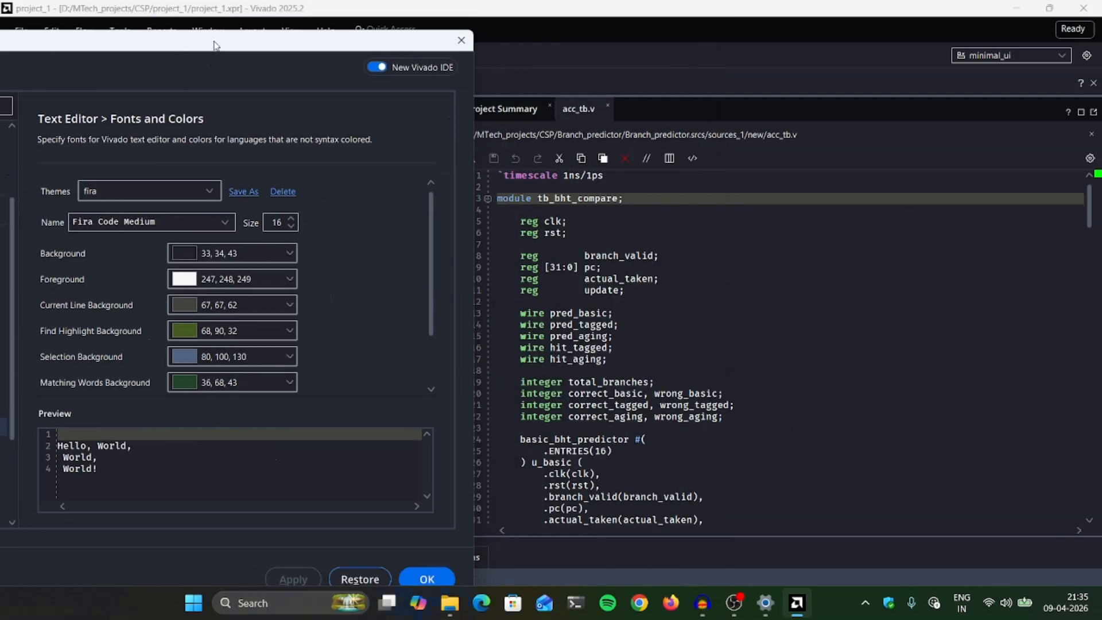
left_click(432, 578)
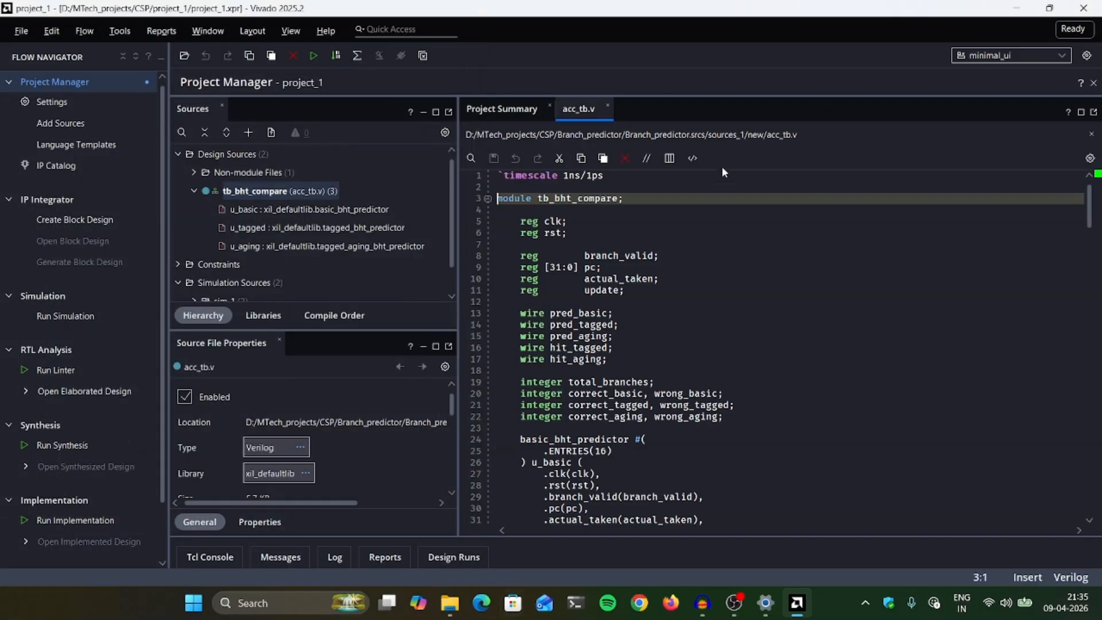
- Close and relaunch Vivado 2025.2, reopening the recent project project_1
left_click(1082, 11)
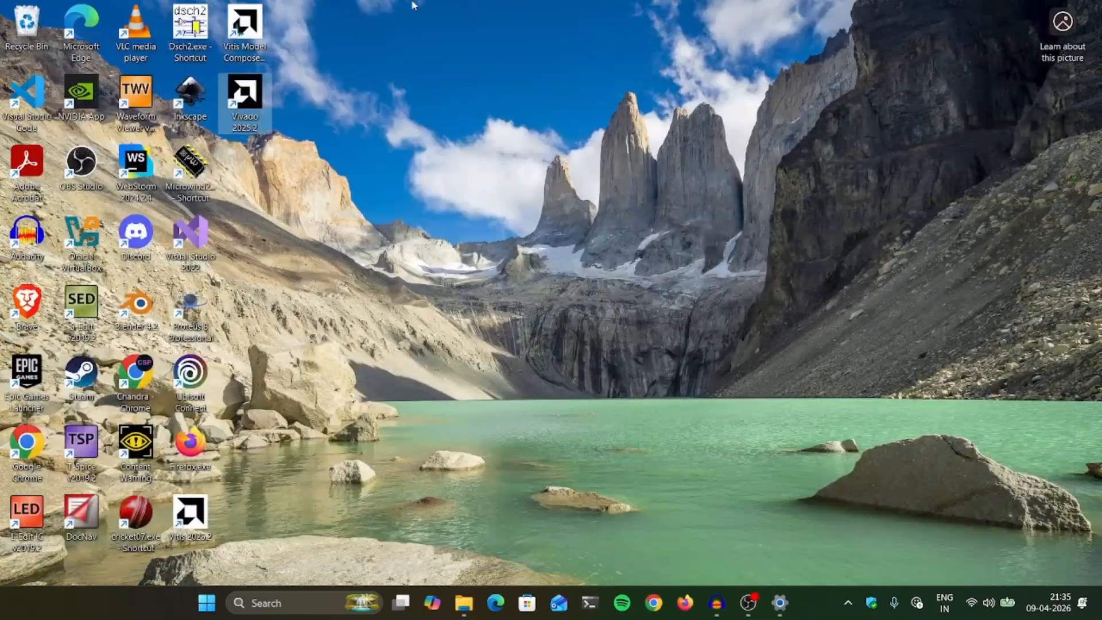
left_click(255, 107)
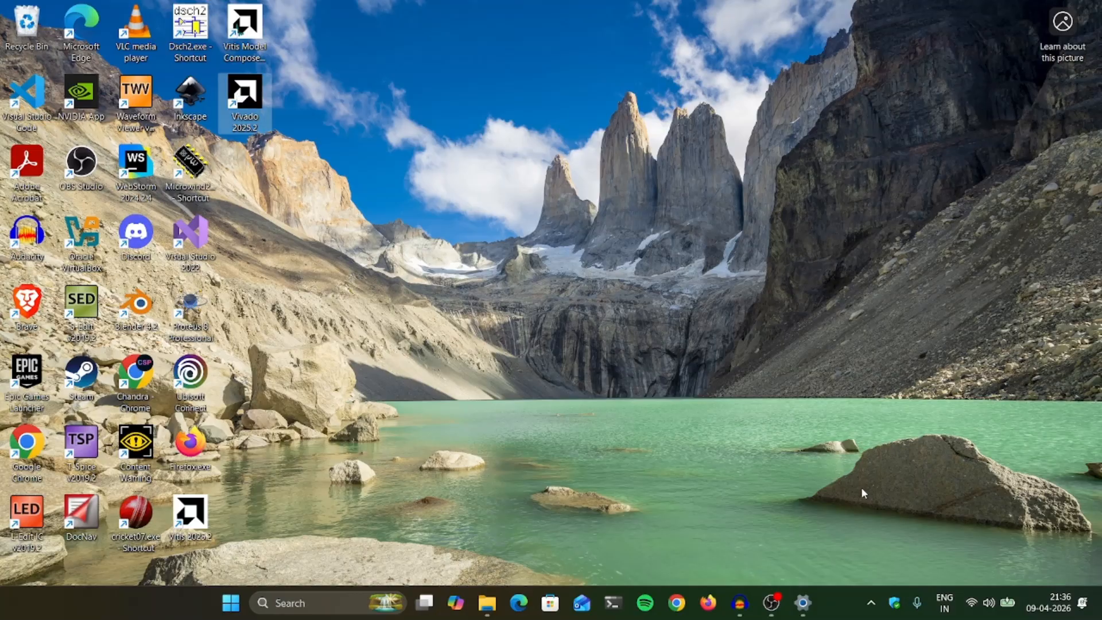
left_click(249, 101)
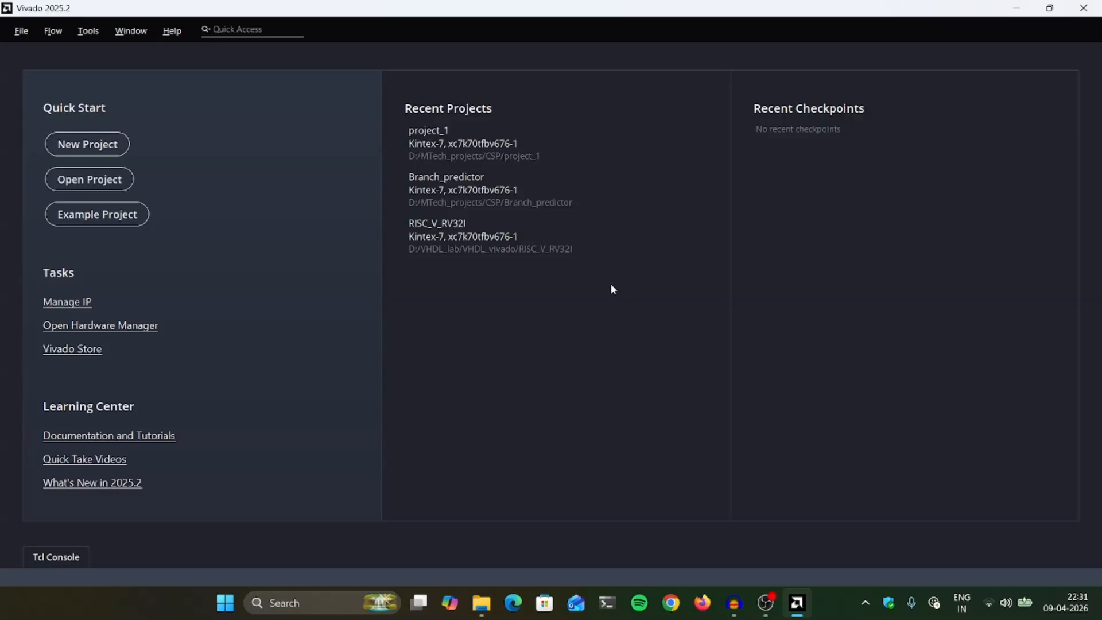
left_click(494, 142)
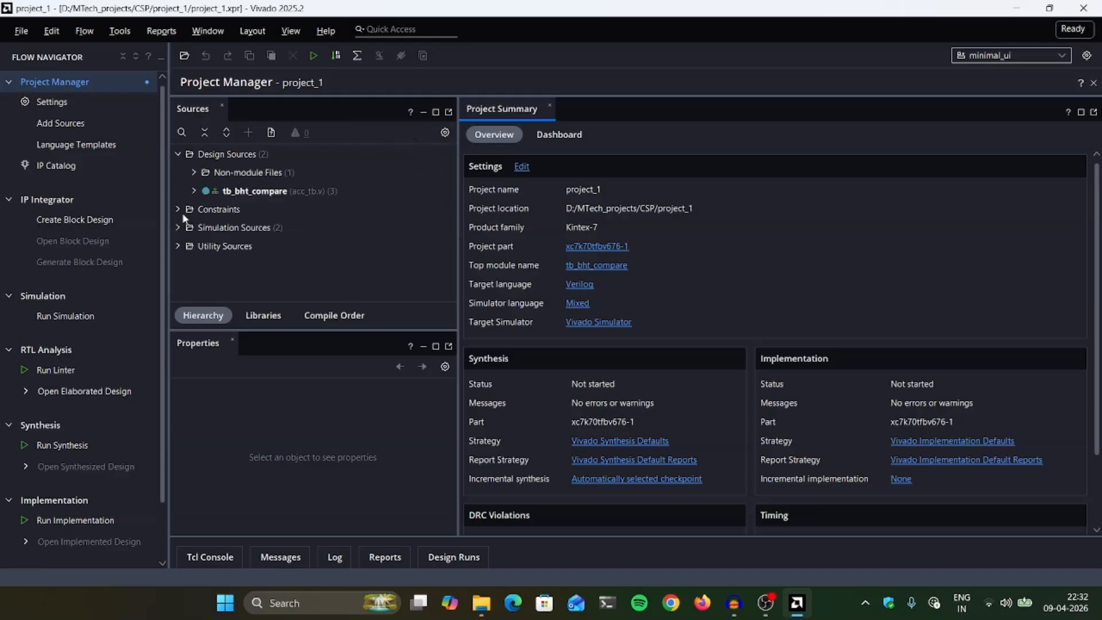
- Open the tb_bht_compare source acc_tb.v and check whether its code uses the chosen editor font
left_click(253, 192)
double_click(253, 191)
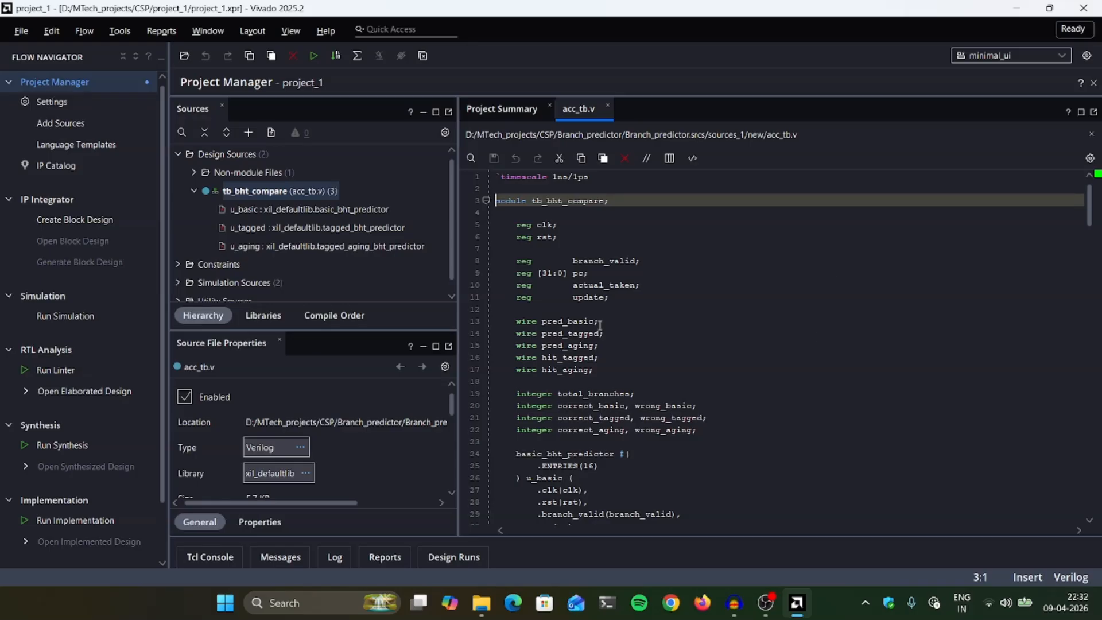
scroll(600, 325, "down", 20)
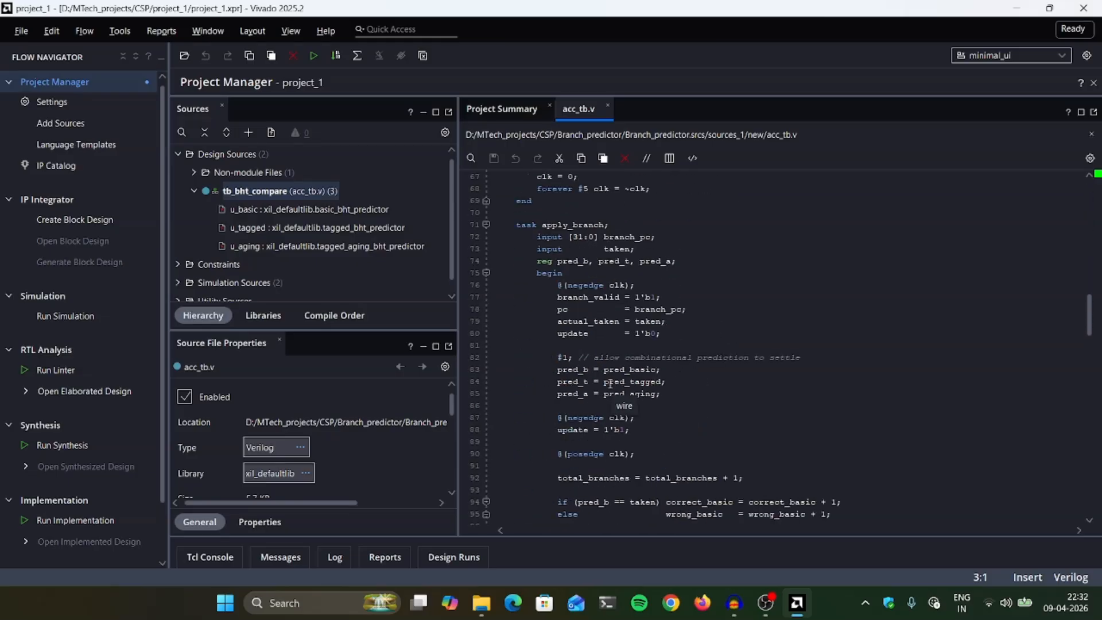
scroll(997, 440, "down", 20)
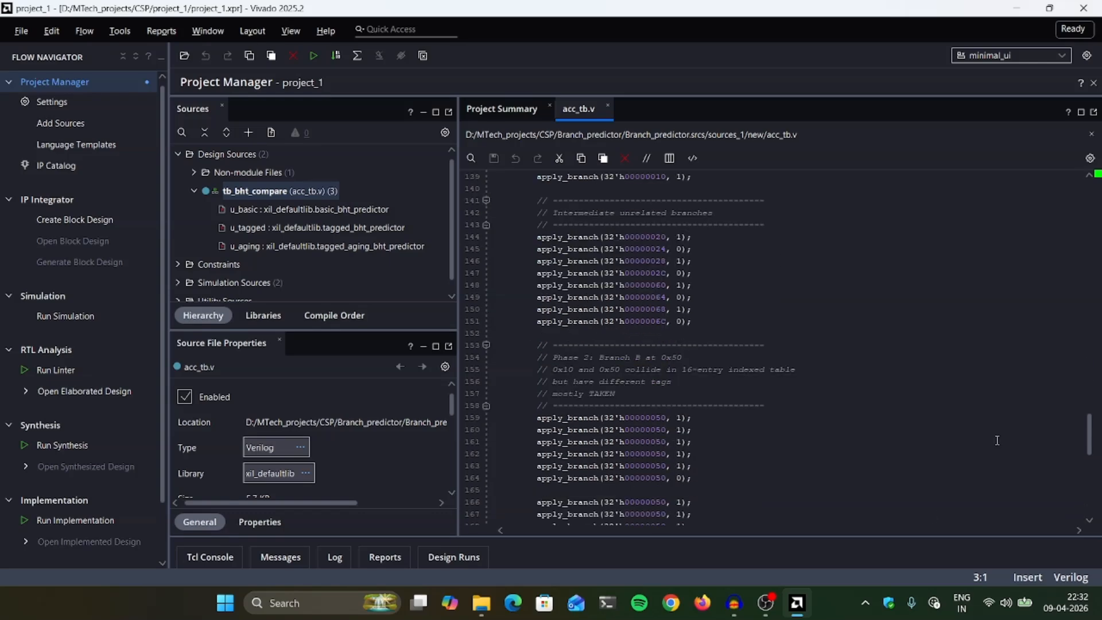
scroll(610, 355, "down", 15)
scroll(643, 348, "up", 20)
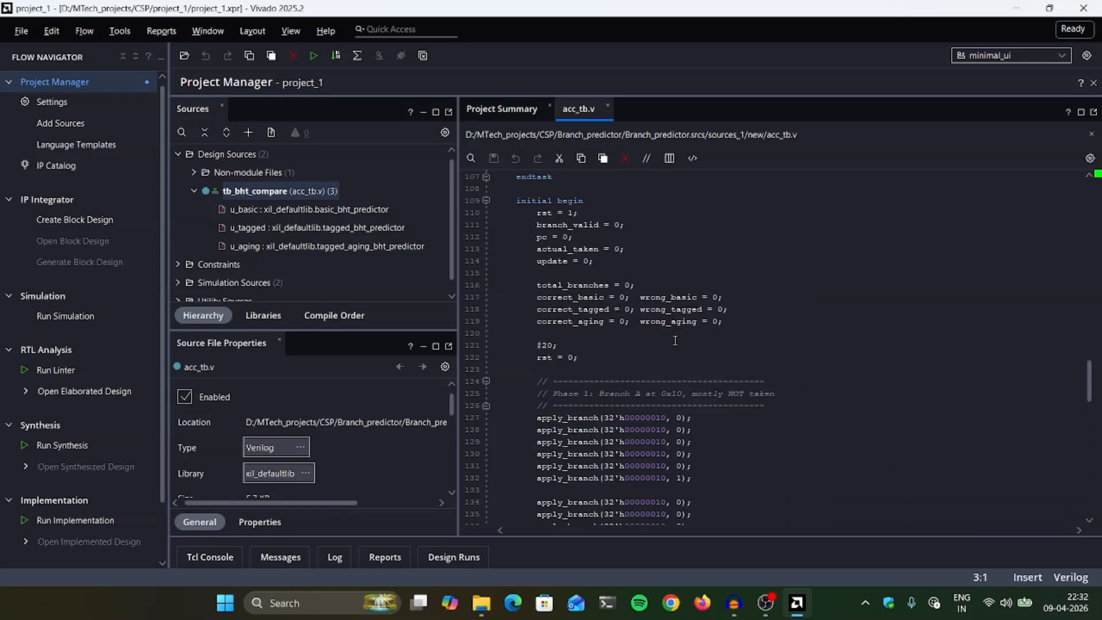
scroll(930, 376, "up", 20)
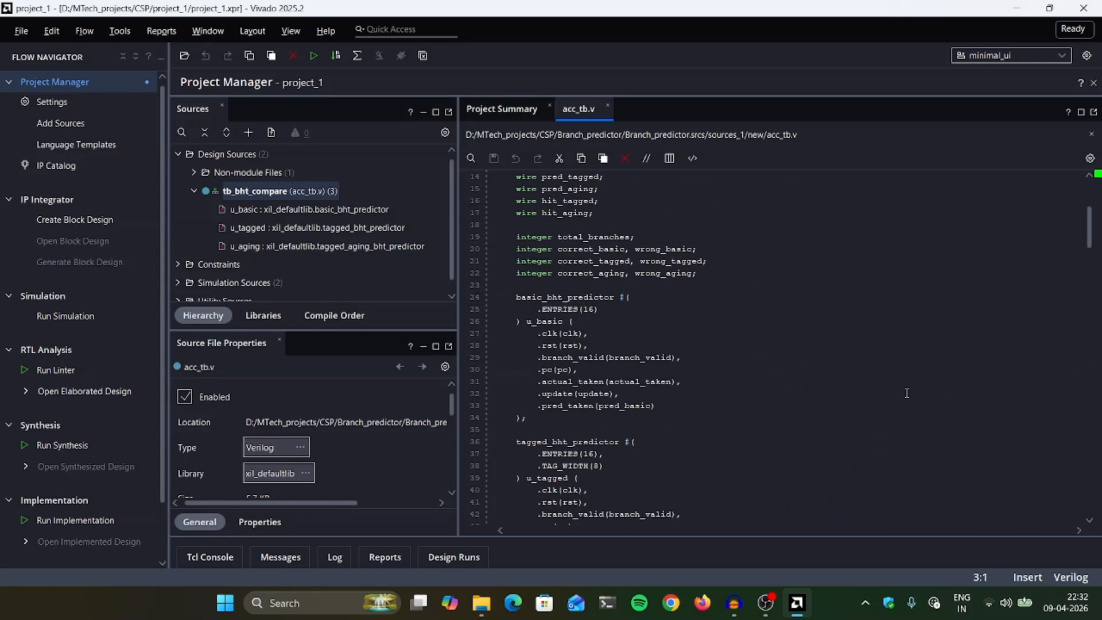
- Reapply the fira text editor theme with Fira Code Medium at size 16 and confirm the settings
left_click(116, 33)
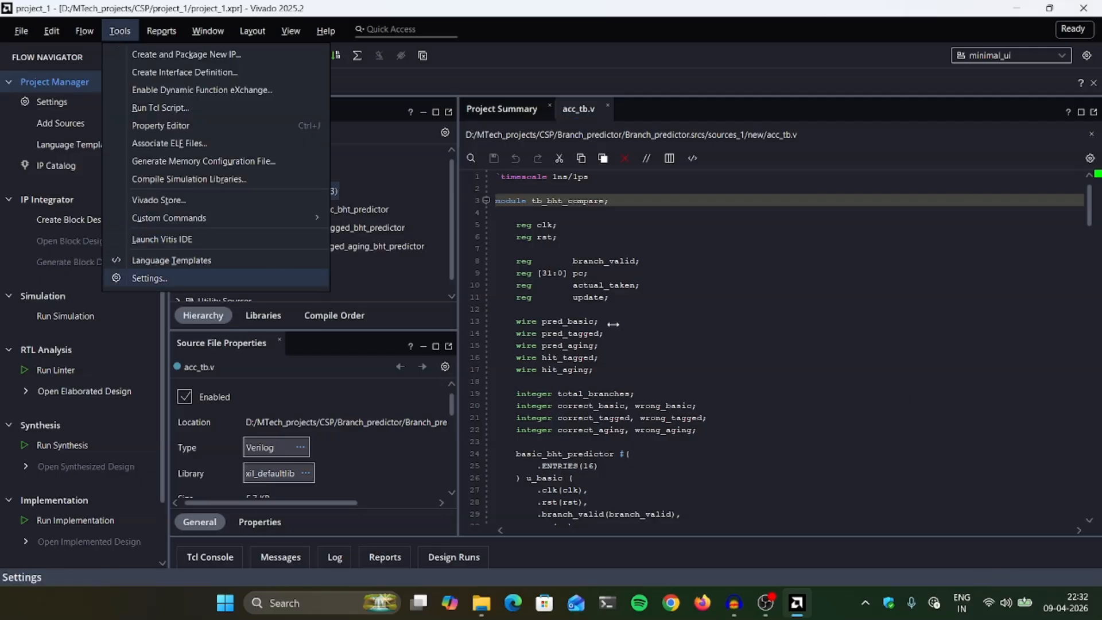
left_click(149, 278)
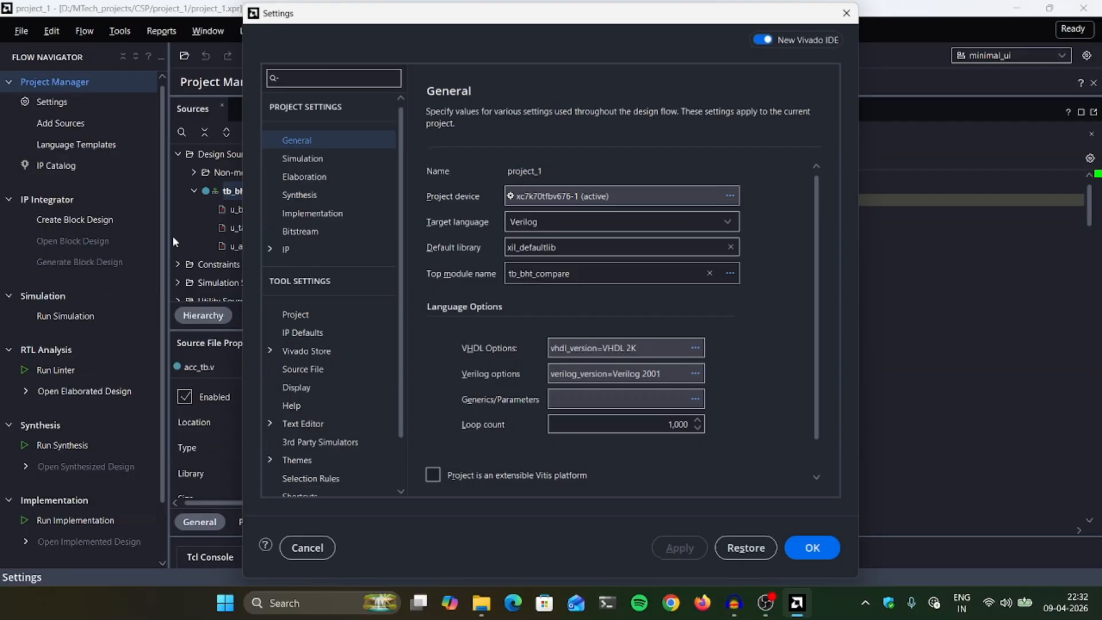
scroll(349, 346, "down", 1)
left_click(265, 372)
scroll(264, 369, "down", 3)
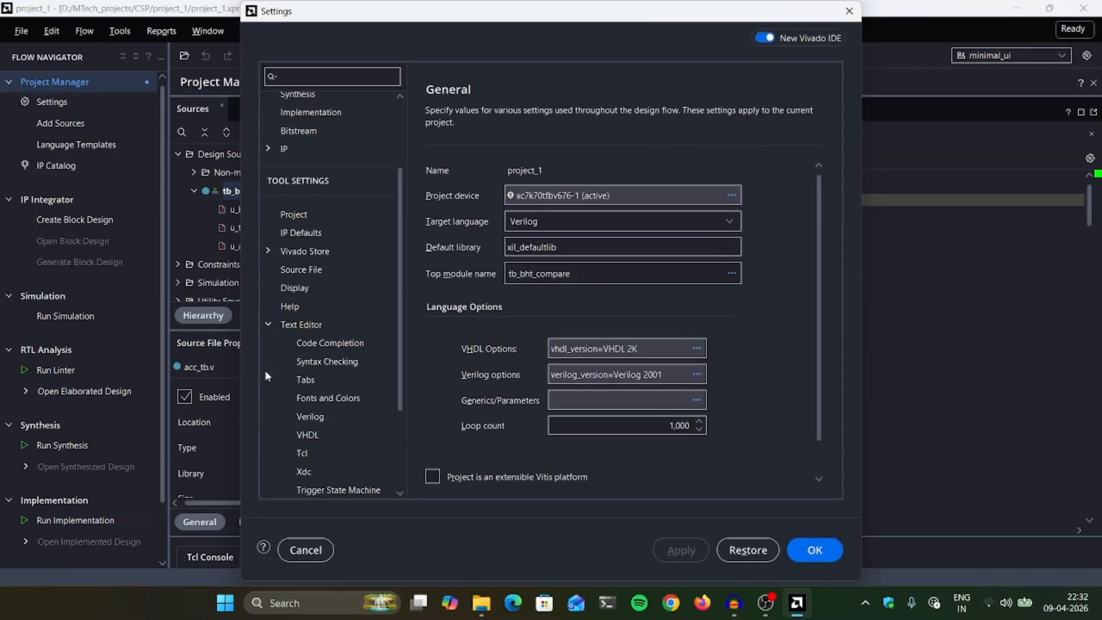
left_click(328, 289)
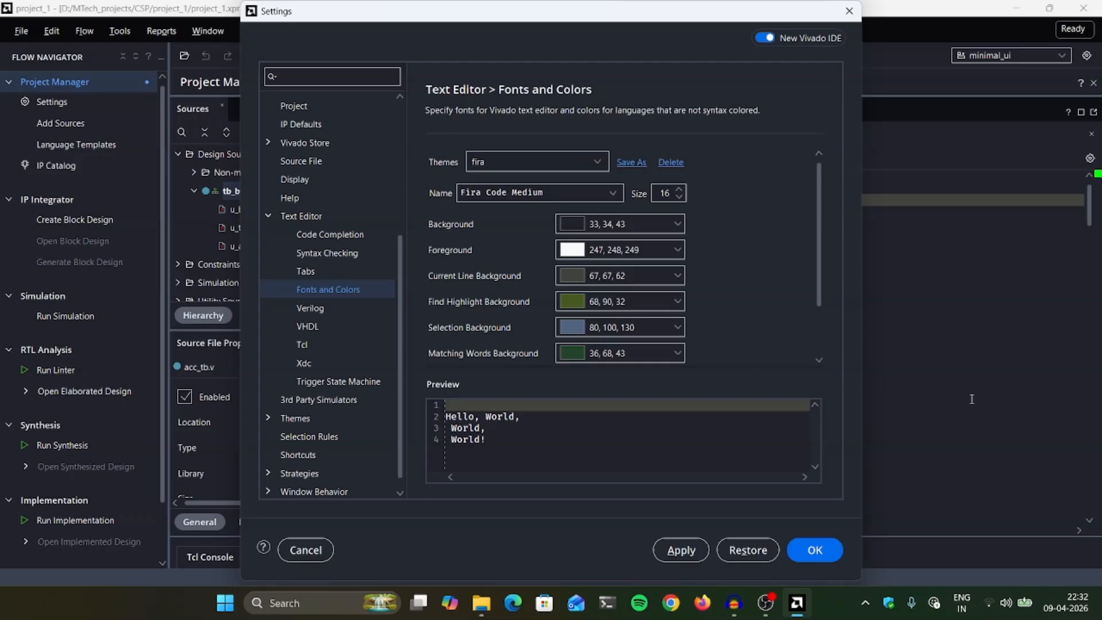
left_click_drag(720, 17, 590, 30)
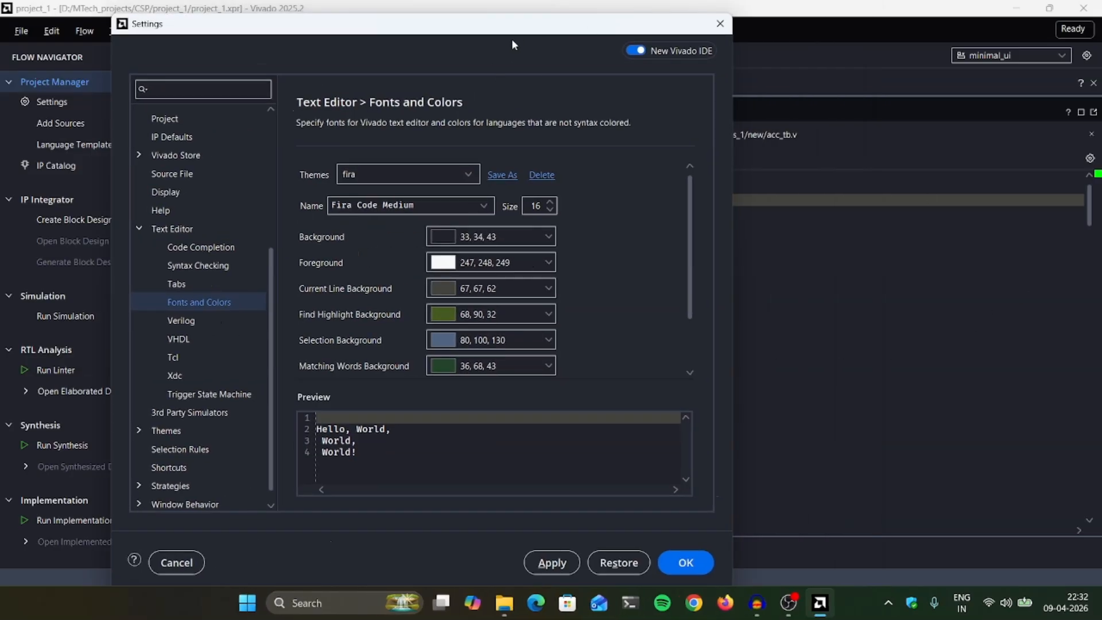
left_click_drag(512, 44, 346, 44)
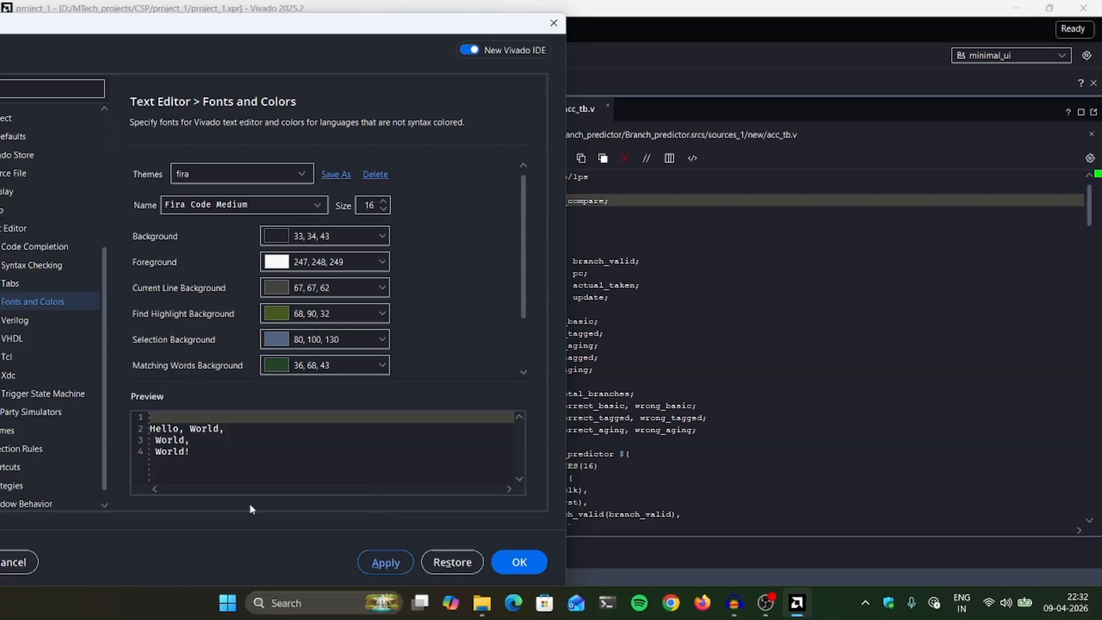
left_click(386, 562)
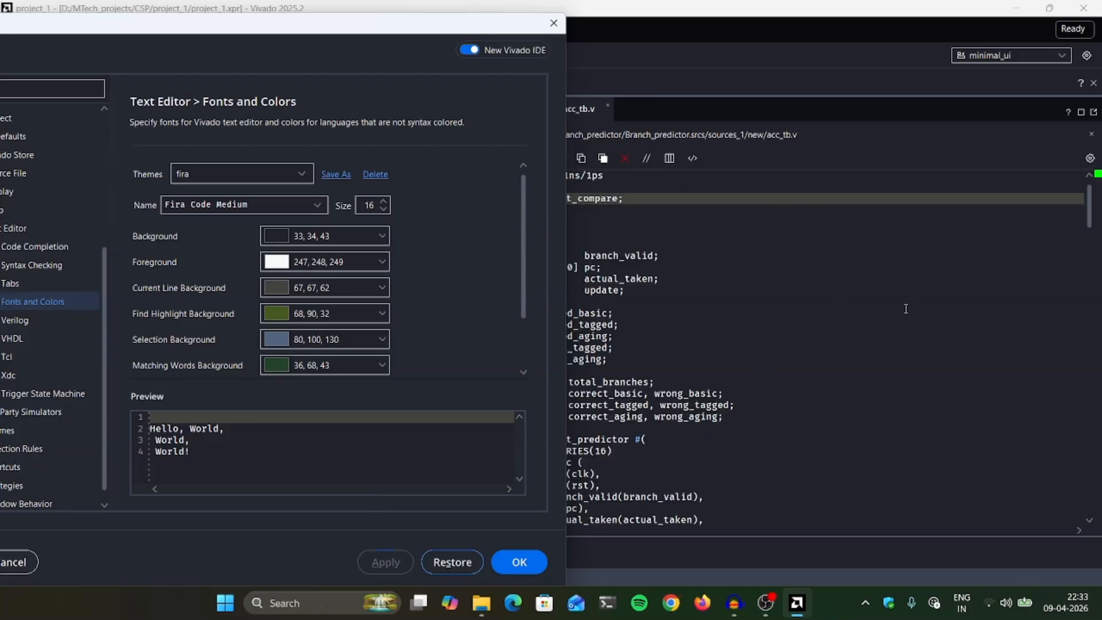
left_click(520, 563)
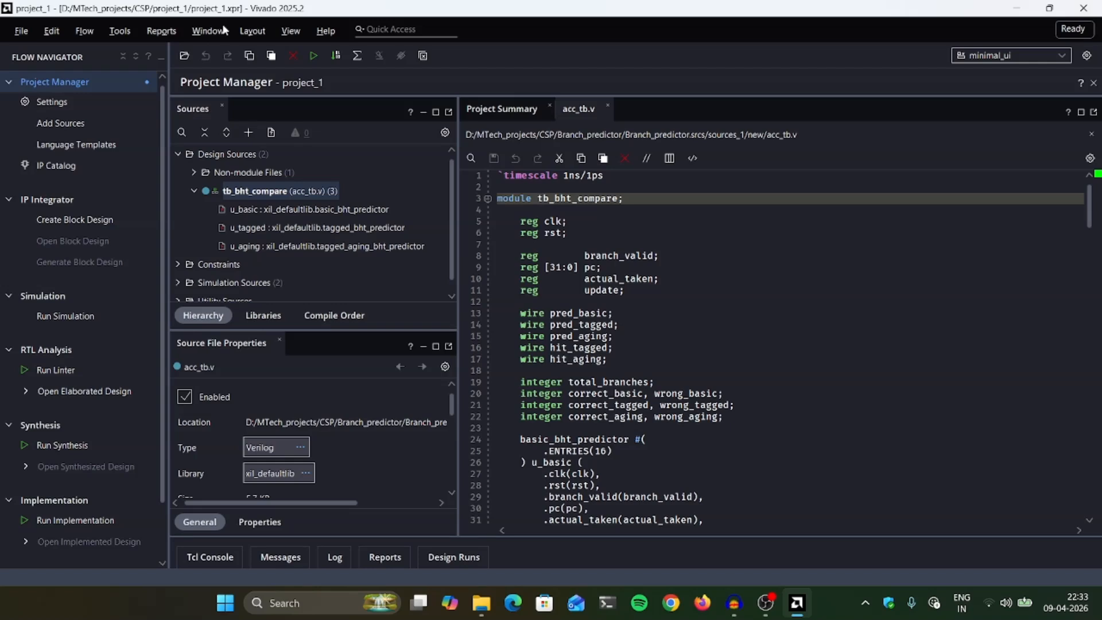